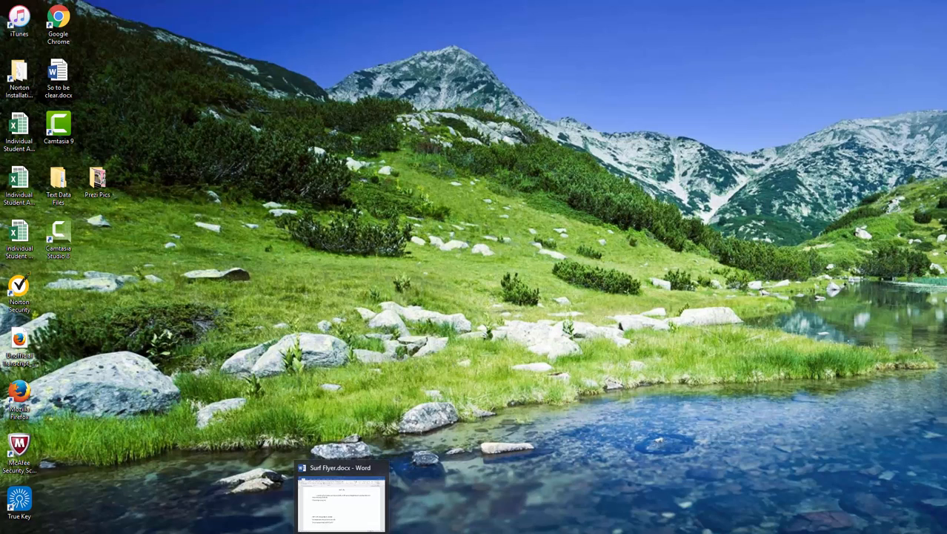
- Open a new Word 2016 window and browse the Business and Personal online template categories
{"action": "right_click", "coordinate": [341, 532]}
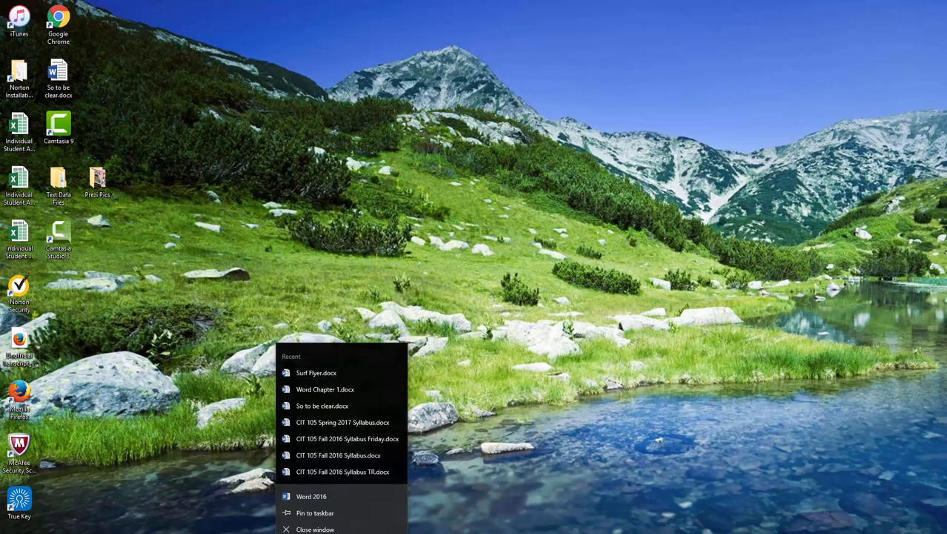
{"action": "left_click", "coordinate": [339, 494]}
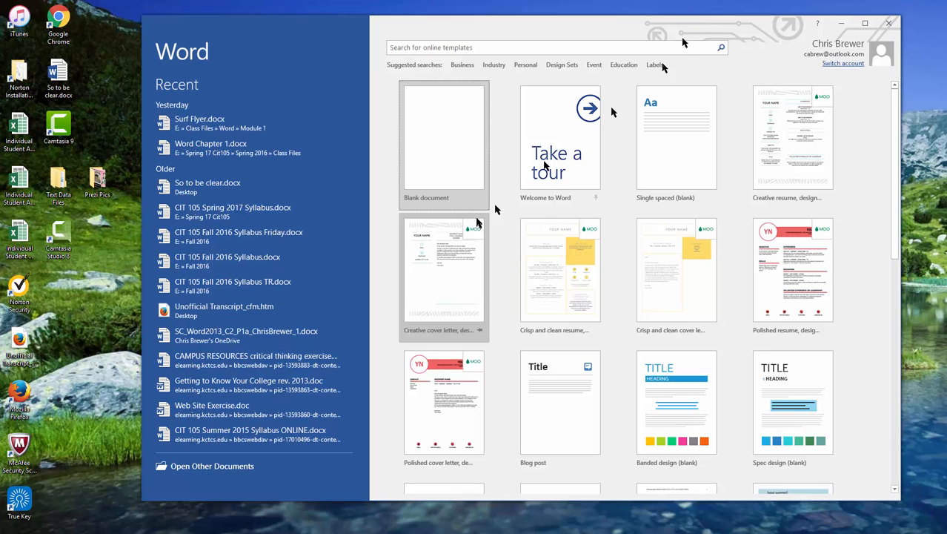
{"action": "left_click", "coordinate": [463, 66]}
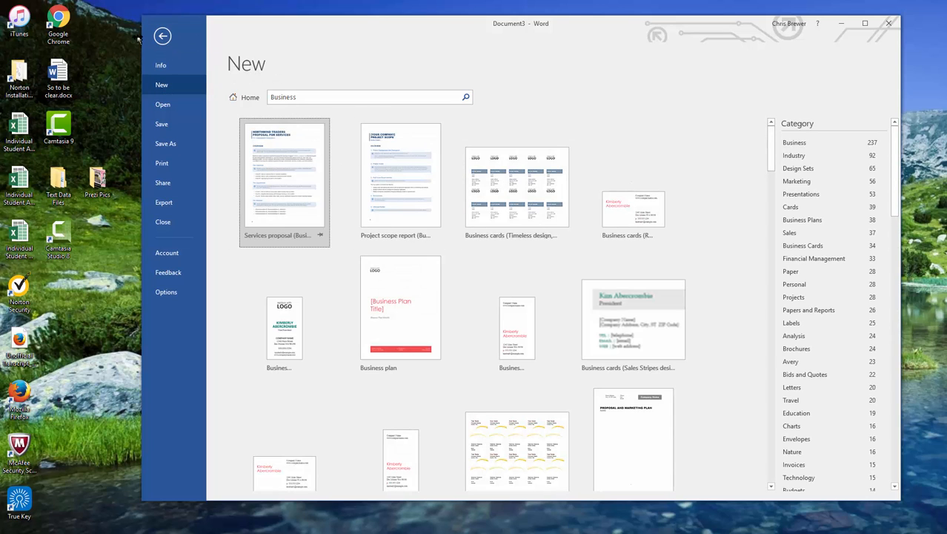
{"action": "left_click", "coordinate": [163, 36]}
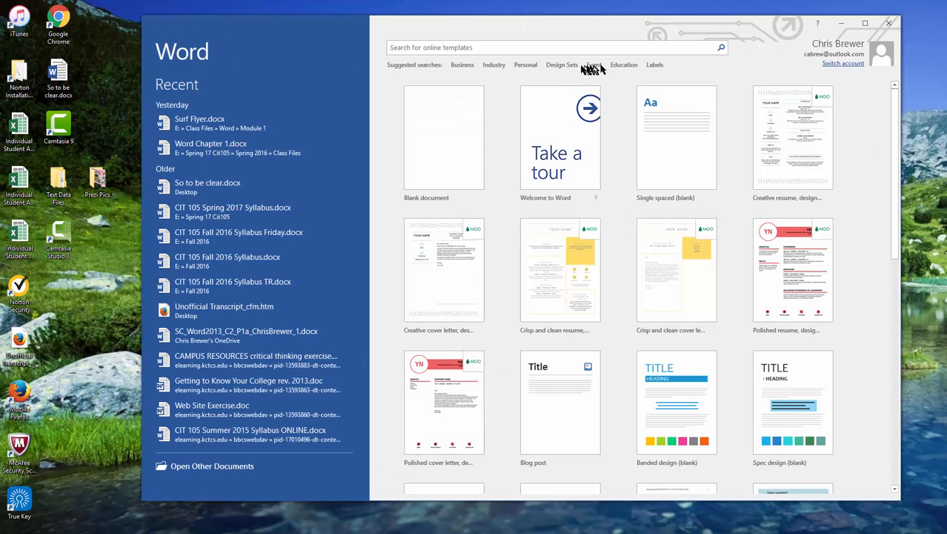
{"action": "left_click", "coordinate": [526, 65]}
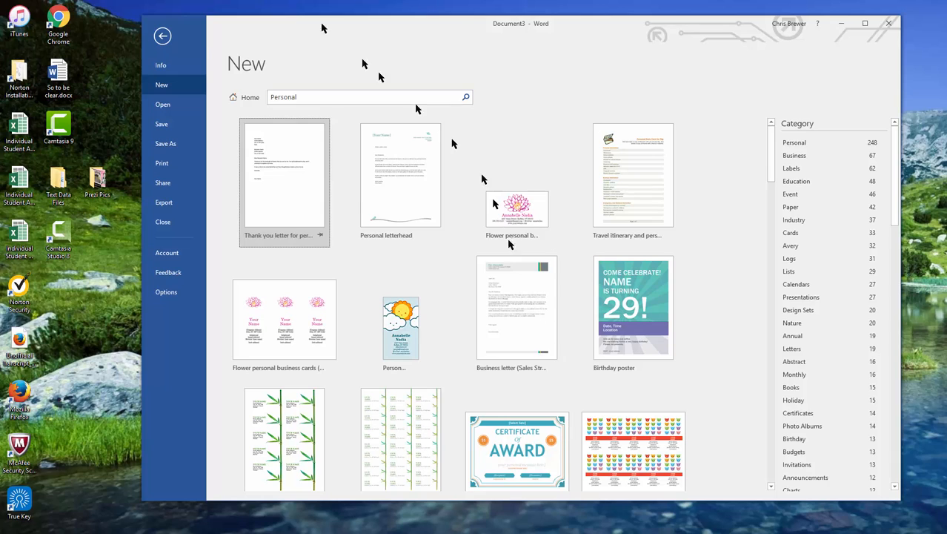
{"action": "left_click", "coordinate": [162, 36]}
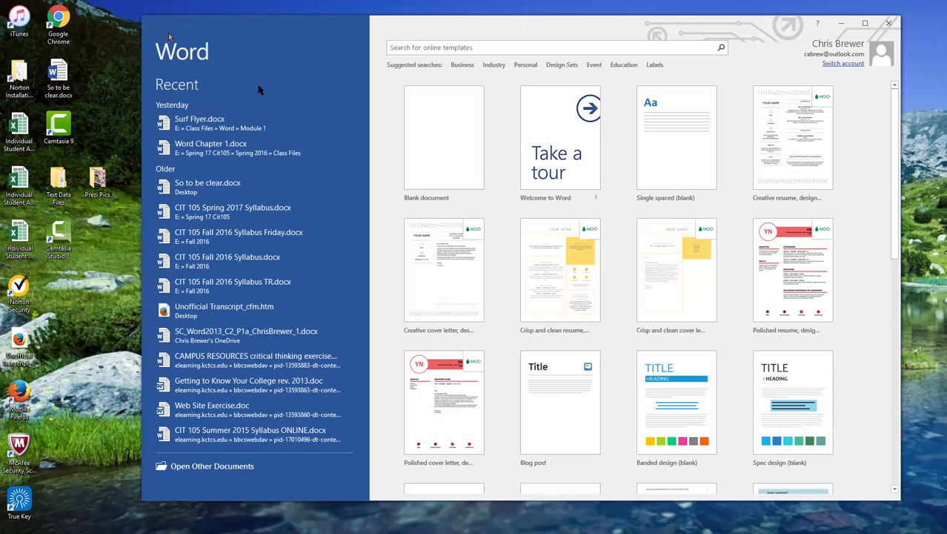
- Create a blank document and view it in Read Mode and Web Layout, returning to Print Layout
{"action": "left_click", "coordinate": [444, 149]}
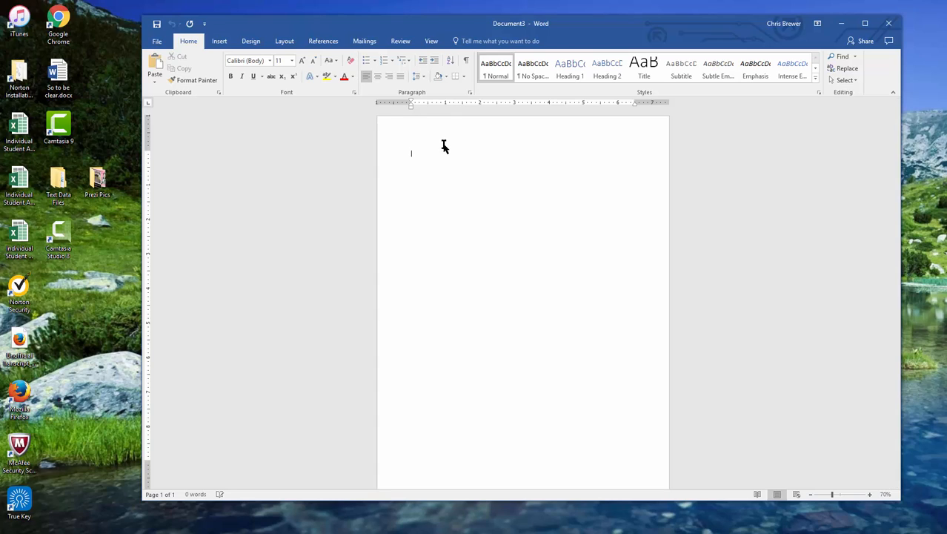
{"action": "left_click", "coordinate": [757, 494]}
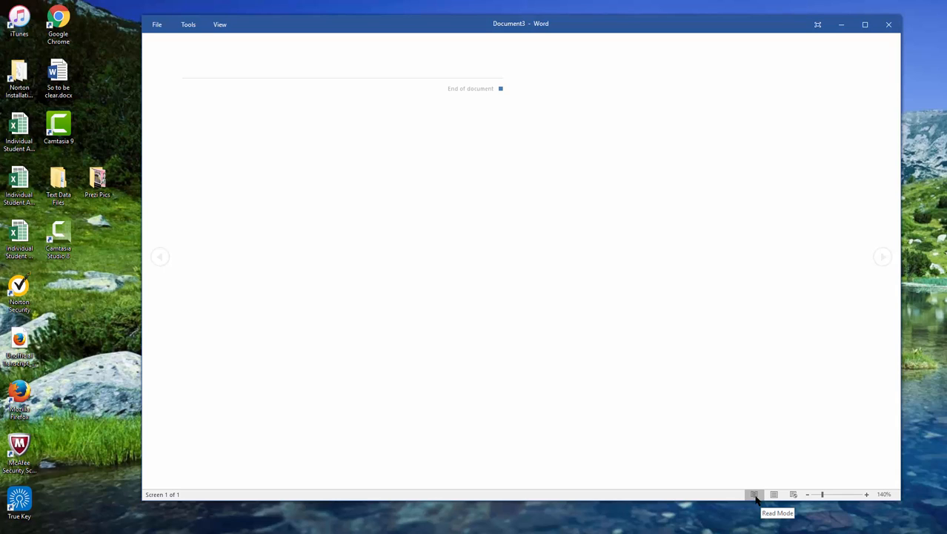
{"action": "left_click", "coordinate": [794, 494]}
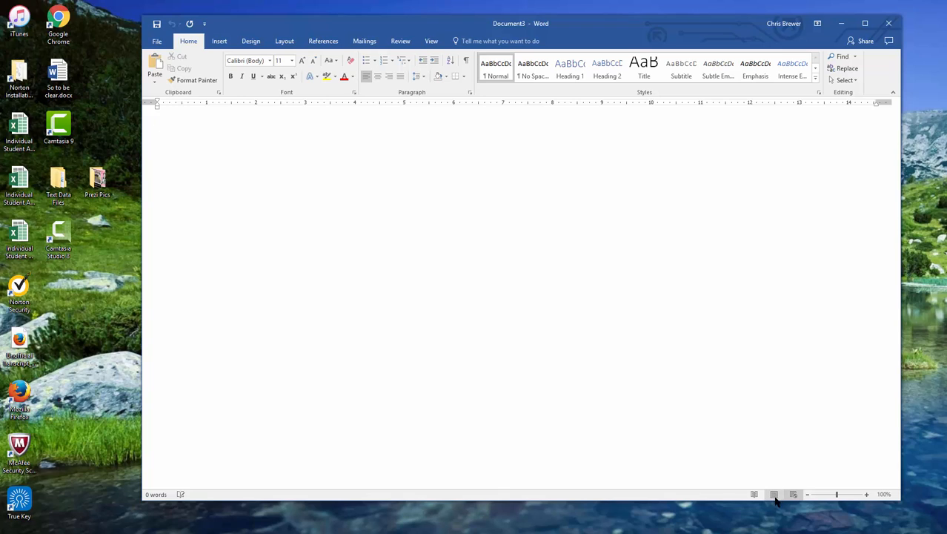
{"action": "left_click", "coordinate": [774, 495]}
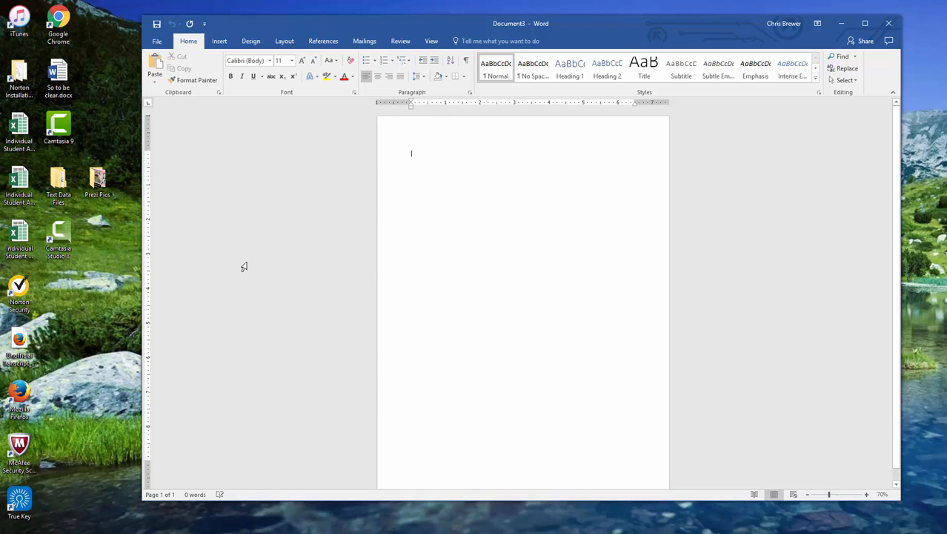
- Examine the groups of View, Insert and References commands, comparing them with the Home commands
{"action": "left_click", "coordinate": [429, 41]}
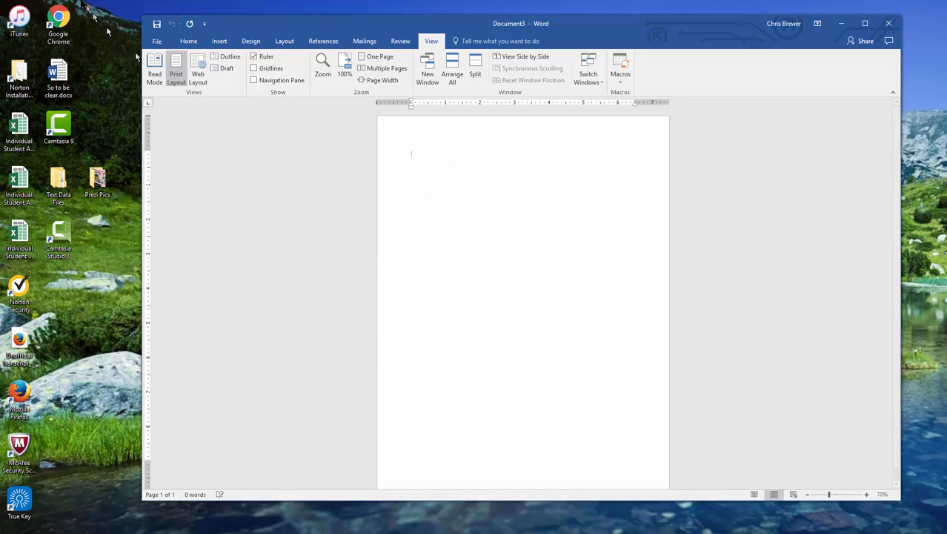
{"action": "left_click", "coordinate": [194, 43]}
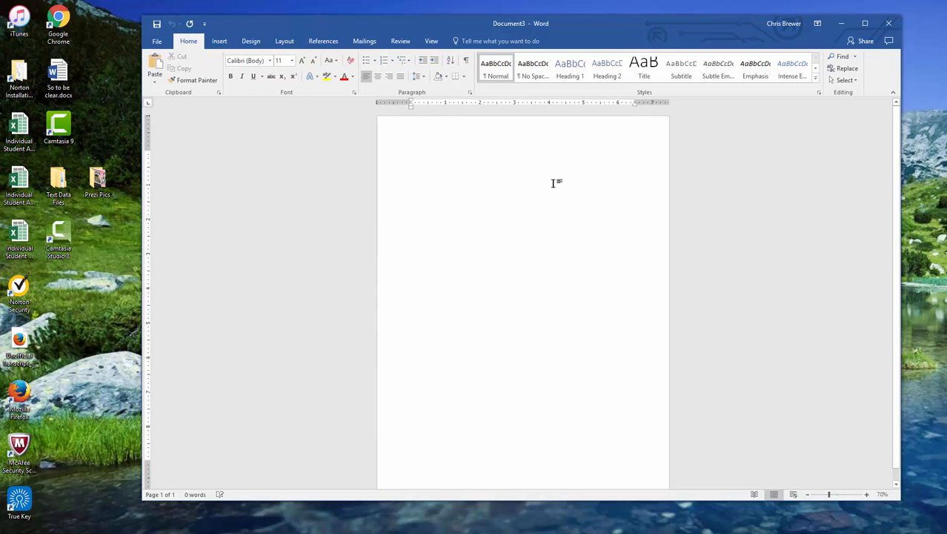
{"action": "left_click", "coordinate": [228, 44]}
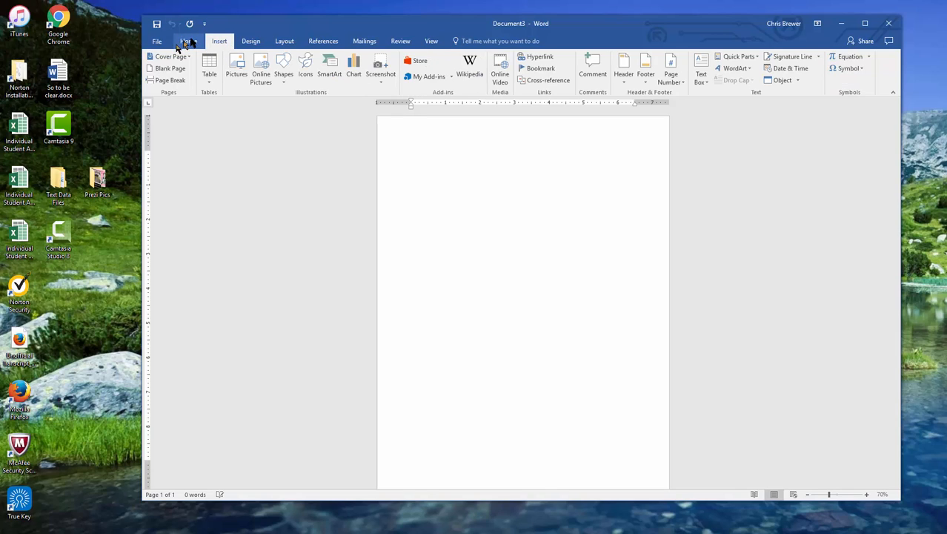
{"action": "left_click", "coordinate": [188, 42]}
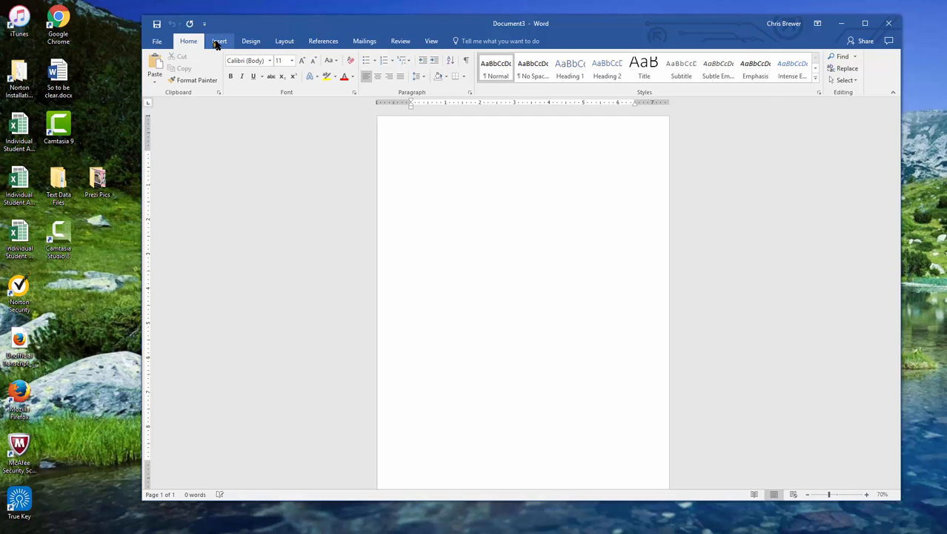
{"action": "left_click", "coordinate": [218, 42]}
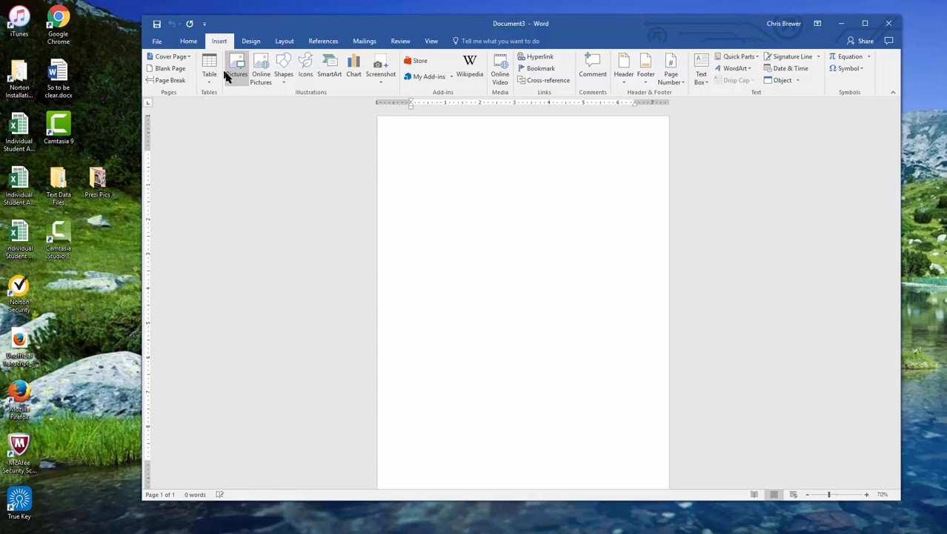
{"action": "left_click", "coordinate": [327, 46]}
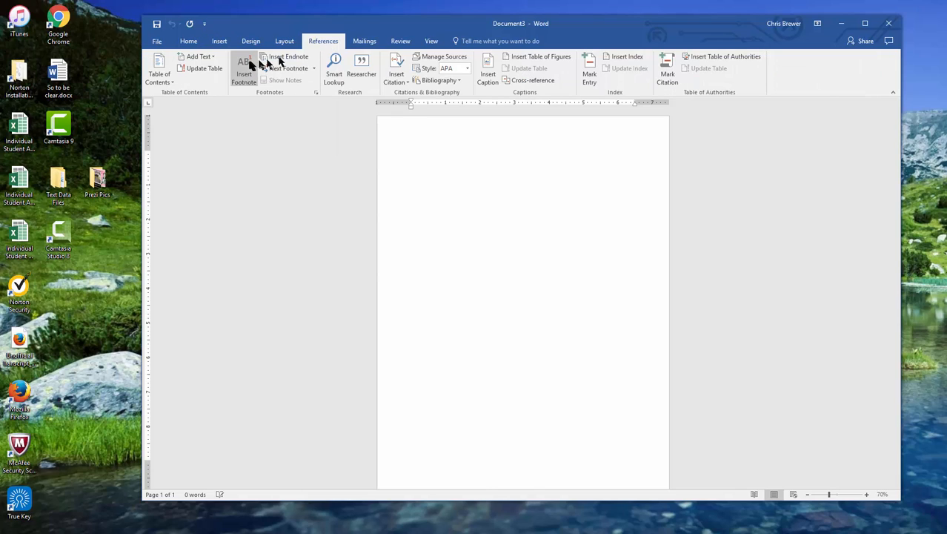
{"action": "left_click", "coordinate": [189, 43]}
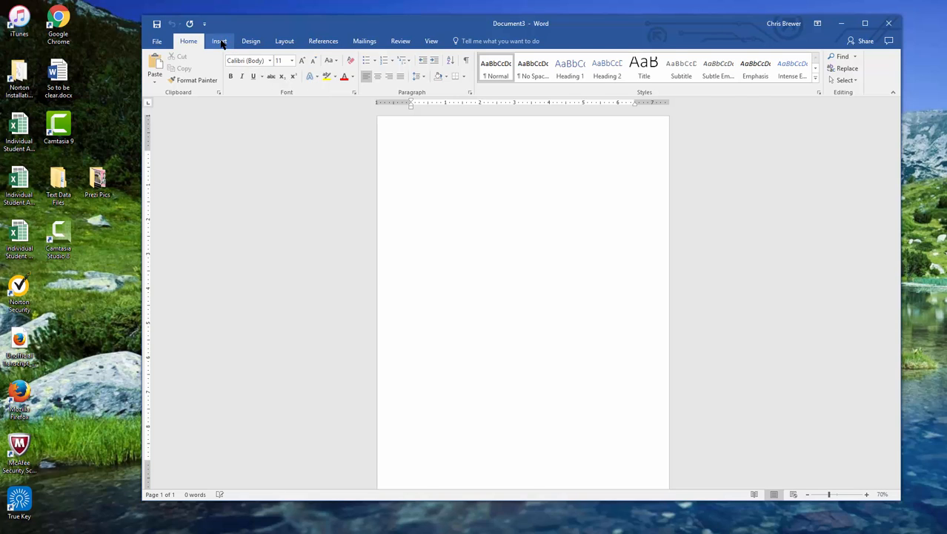
{"action": "left_click", "coordinate": [220, 42]}
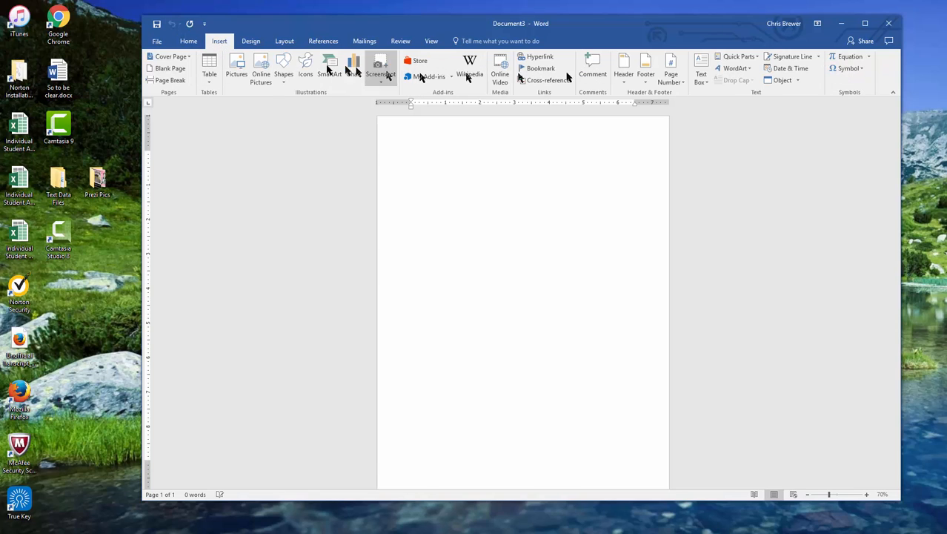
{"action": "left_click", "coordinate": [187, 41]}
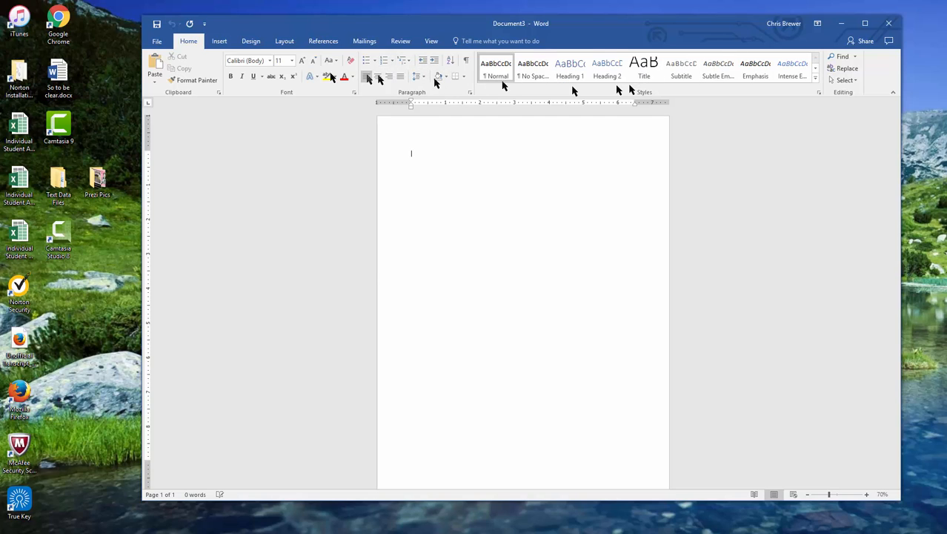
- Examine the Insert, Design and Layout commands and the list of available fonts
{"action": "left_click", "coordinate": [215, 43]}
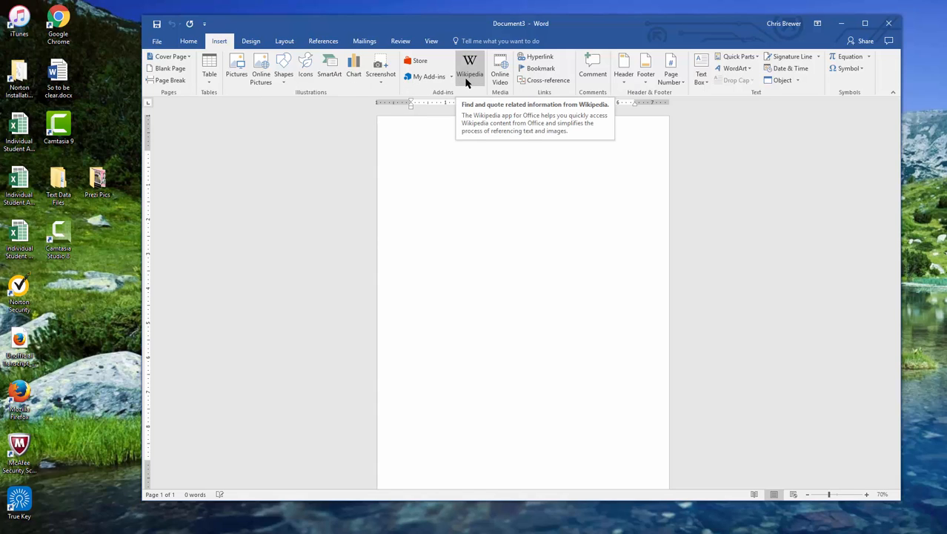
{"action": "left_click", "coordinate": [246, 43]}
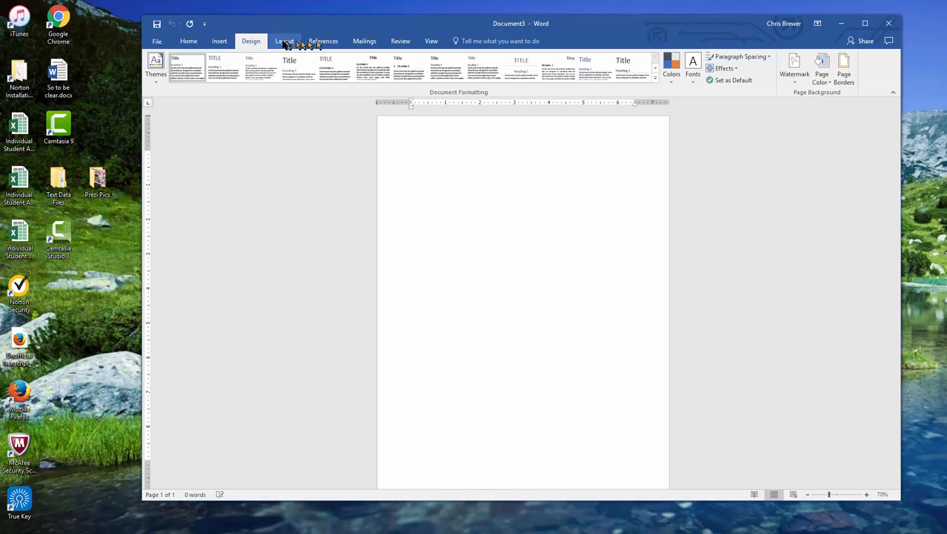
{"action": "left_click", "coordinate": [284, 42]}
{"action": "left_click", "coordinate": [195, 42]}
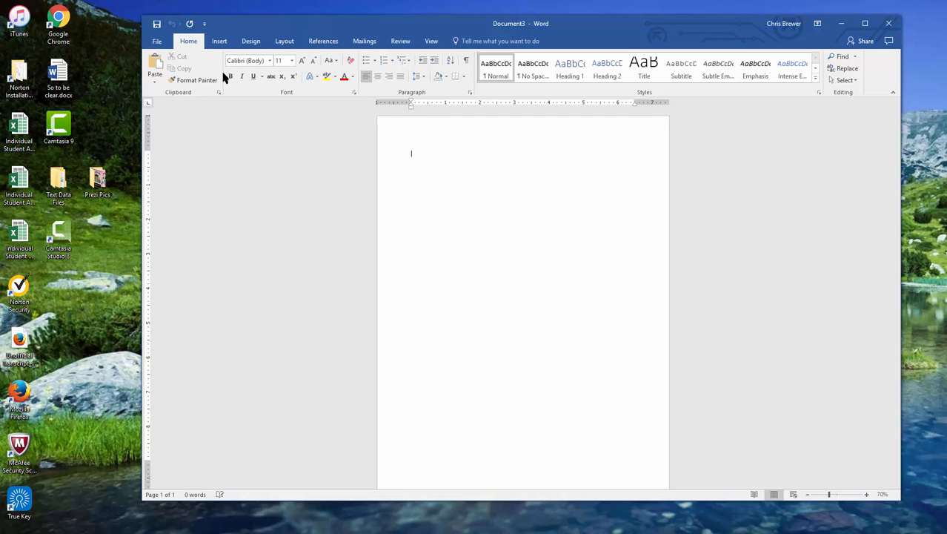
{"action": "left_click", "coordinate": [270, 60]}
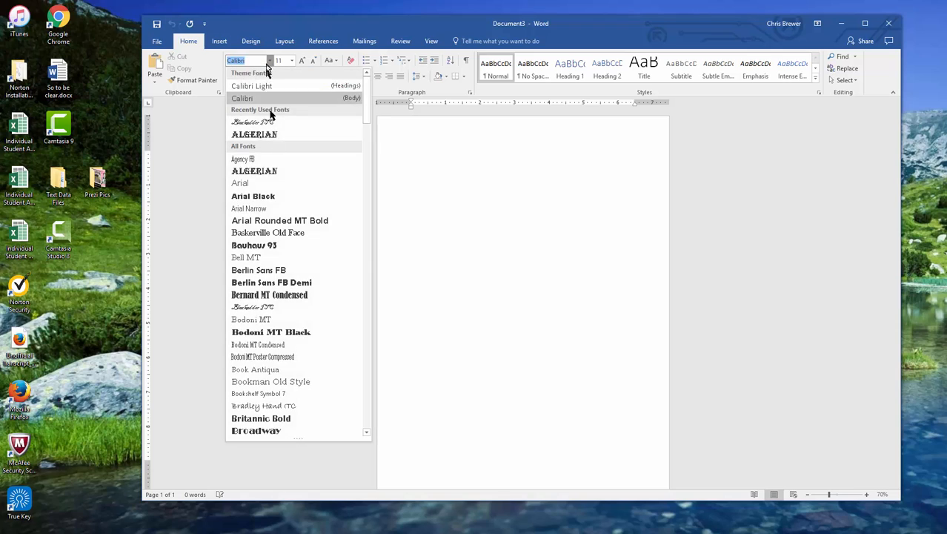
{"action": "left_click", "coordinate": [190, 185]}
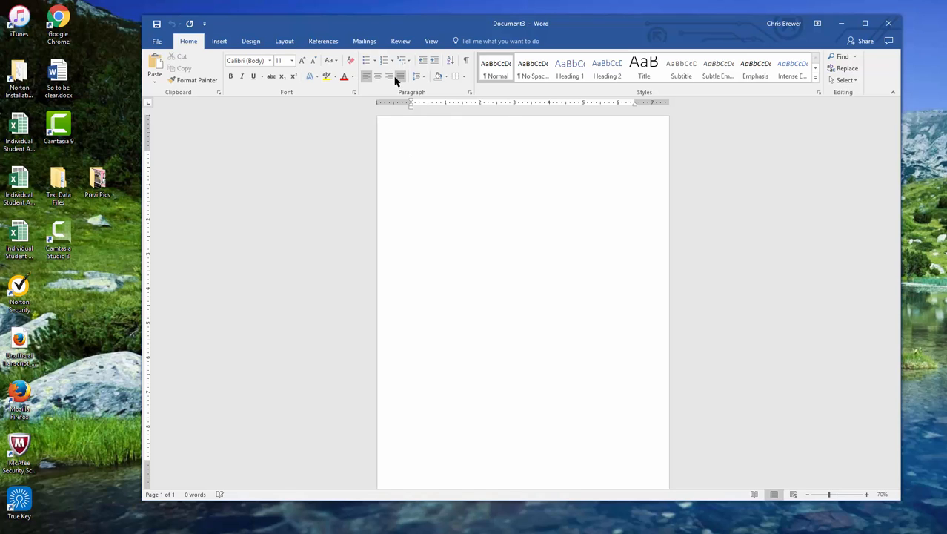
- Enter the text "I have a dog. Her name is Fable." and start a new paragraph below it
{"action": "type", "text": "I have a dog. Her name is Fable"}
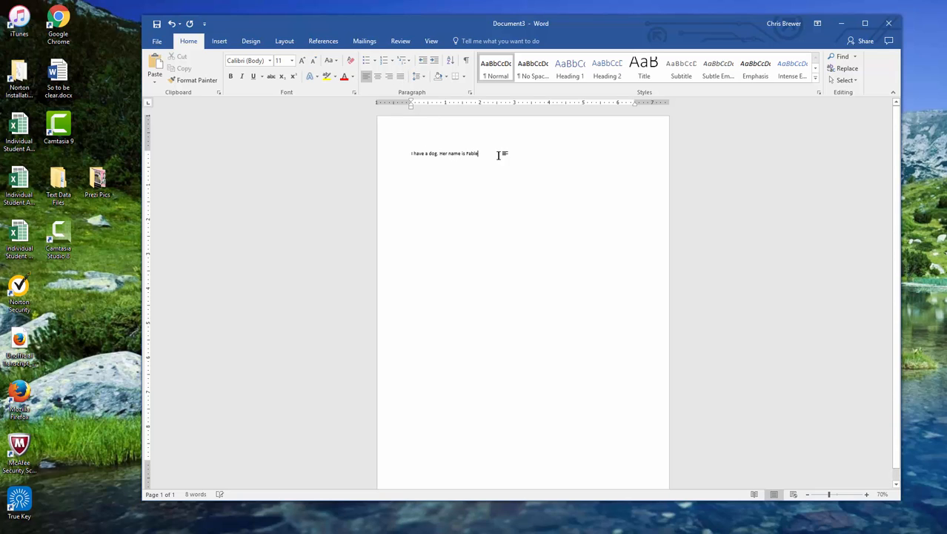
{"action": "type", "text": "."}
{"action": "left_click", "coordinate": [867, 495]}
{"action": "left_click", "coordinate": [867, 495]}
{"action": "left_click", "coordinate": [867, 494]}
{"action": "left_click", "coordinate": [867, 495]}
{"action": "left_click", "coordinate": [867, 495]}
{"action": "left_click", "coordinate": [867, 495]}
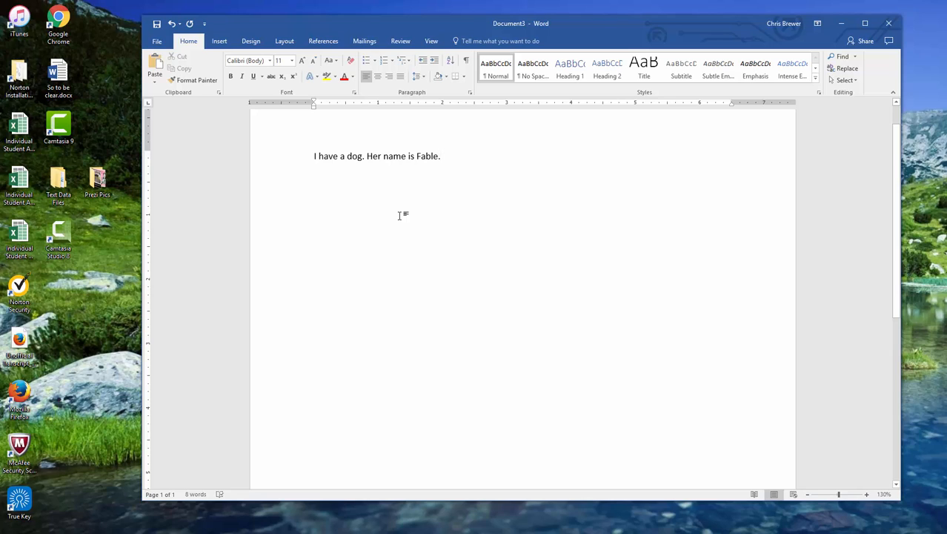
{"action": "key", "text": "Return"}
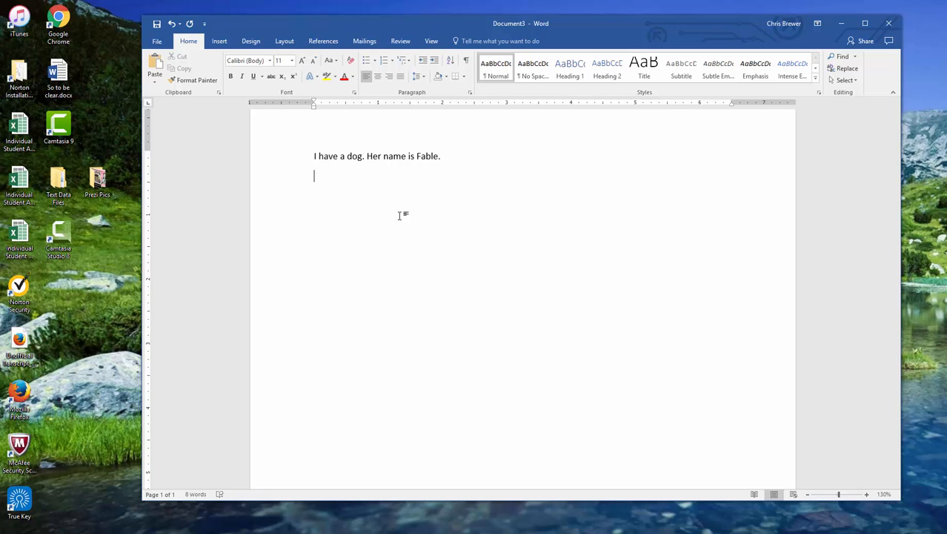
- Show the formatting marks and delete the spaces and empty paragraph below the sentence about the dog
{"action": "left_click", "coordinate": [465, 63]}
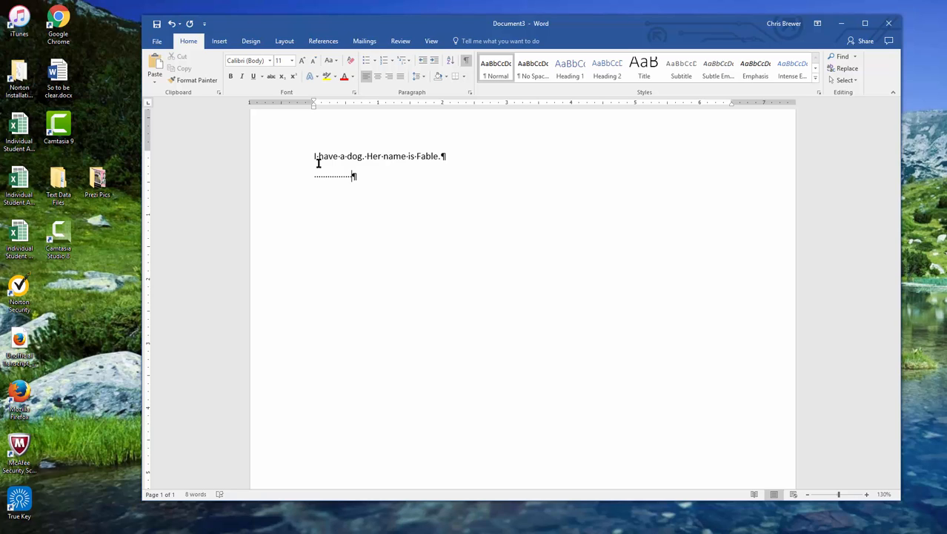
{"action": "key", "text": "BackSpace"}
{"action": "key", "text": "BackSpace"}
{"action": "key", "text": "BackSpace"}
{"action": "key", "text": "BackSpace"}
{"action": "key", "text": "BackSpace"}
{"action": "key", "text": "BackSpace"}
{"action": "key", "text": "BackSpace"}
{"action": "key", "text": "BackSpace"}
{"action": "key", "text": "BackSpace"}
{"action": "key", "text": "BackSpace"}
{"action": "key", "text": "BackSpace"}
{"action": "key", "text": "BackSpace"}
{"action": "key", "text": "BackSpace"}
{"action": "key", "text": "BackSpace"}
{"action": "key", "text": "BackSpace"}
{"action": "key", "text": "BackSpace"}
{"action": "key", "text": "BackSpace"}
- Set the font of only the letter "d" in "dog" to Bauhaus 93
{"action": "left_click", "coordinate": [349, 157]}
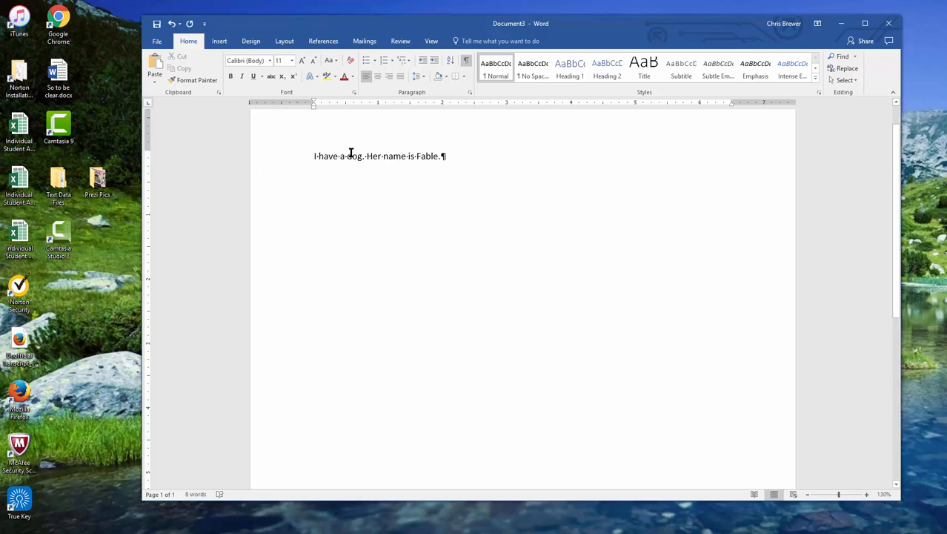
{"action": "triple_click", "coordinate": [349, 156]}
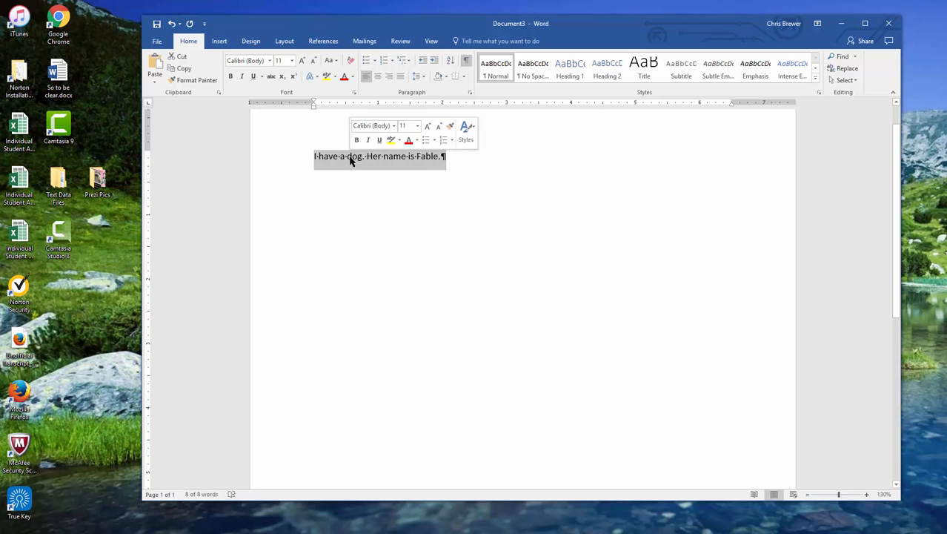
{"action": "left_click", "coordinate": [349, 156]}
{"action": "left_click_drag", "start_coordinate": [347, 156], "coordinate": [352, 156]}
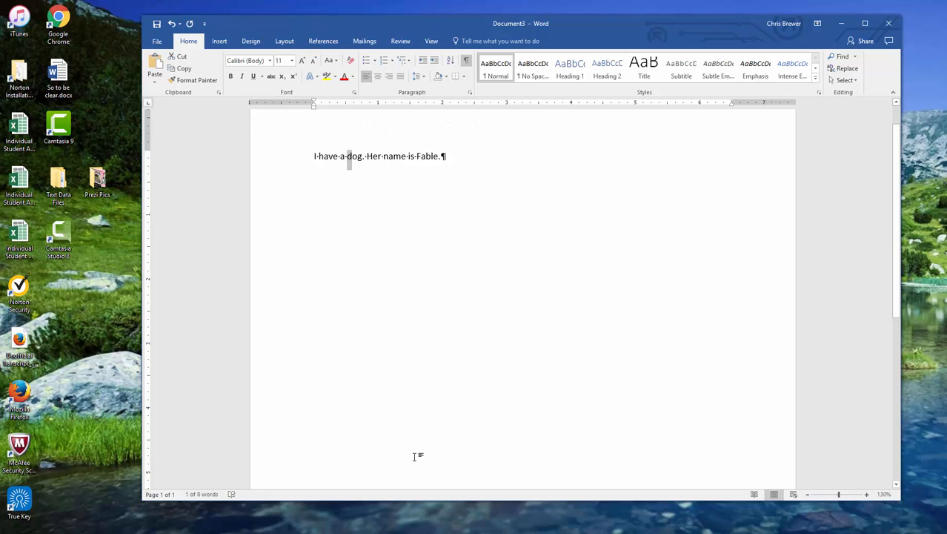
{"action": "left_click", "coordinate": [270, 60]}
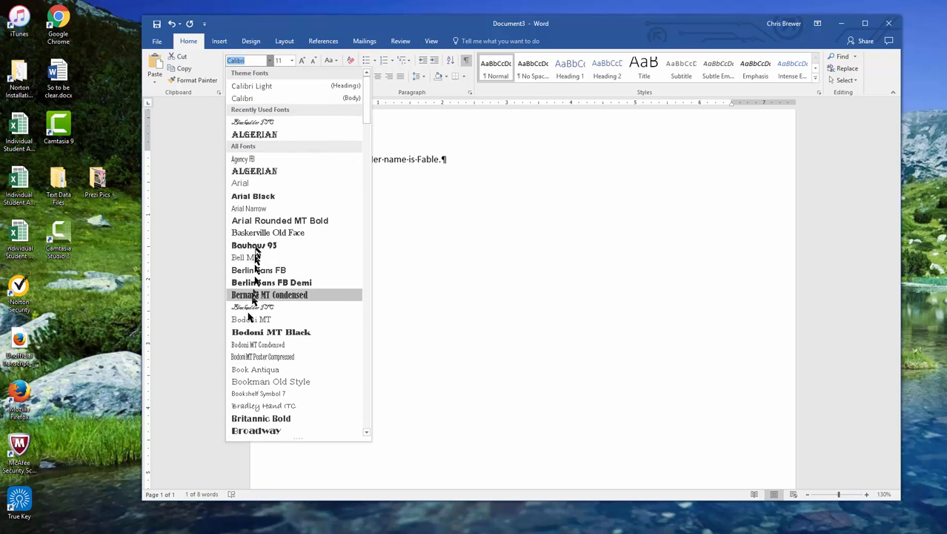
{"action": "left_click", "coordinate": [254, 246]}
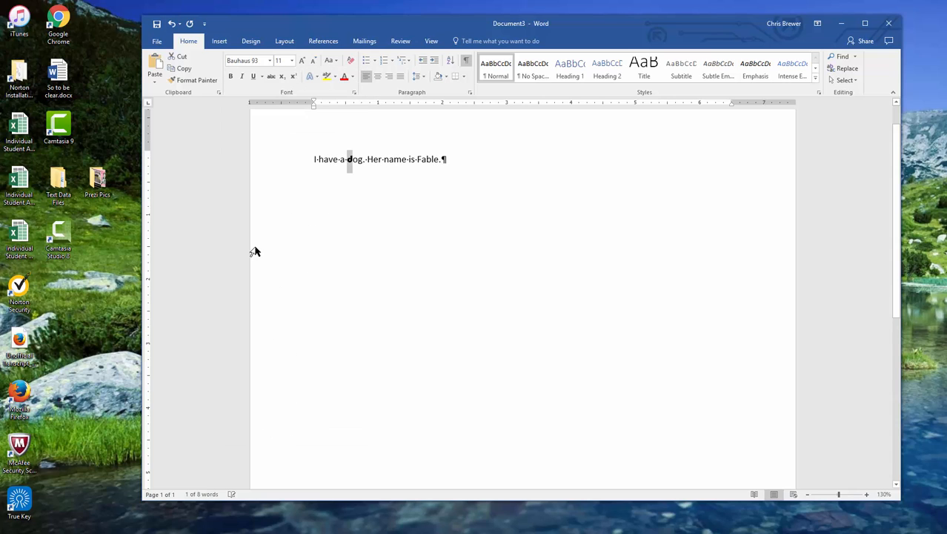
- Color the letter "d" in "dog" red and set its font size to 24
{"action": "left_click", "coordinate": [352, 76]}
{"action": "left_click", "coordinate": [353, 169]}
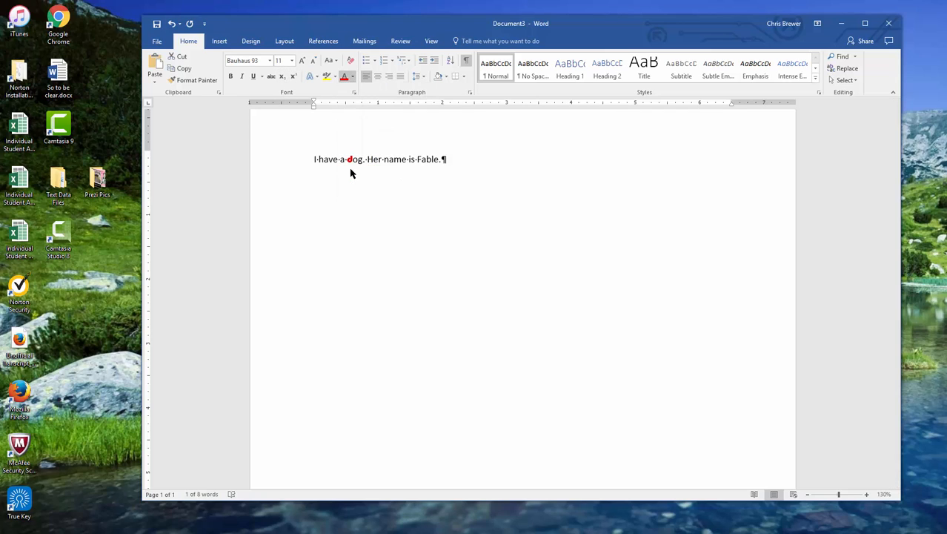
{"action": "left_click", "coordinate": [292, 60]}
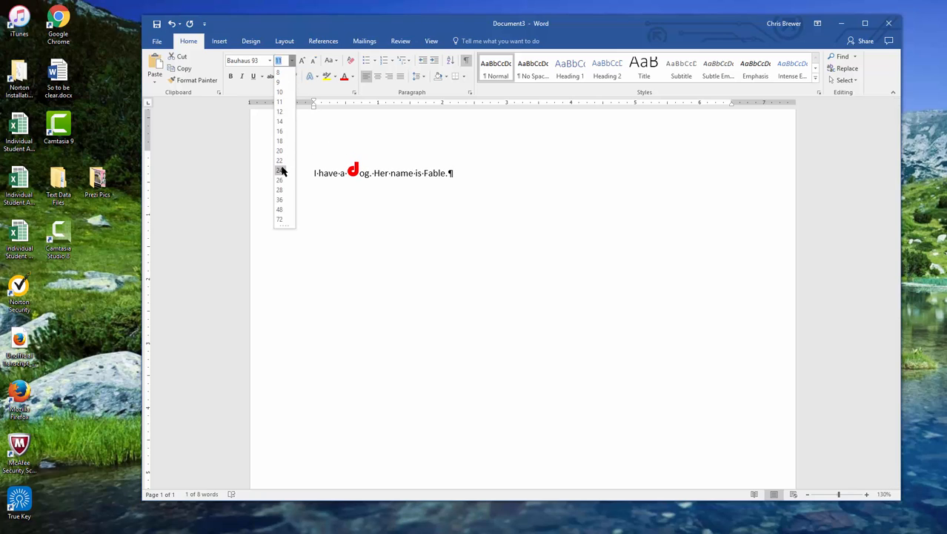
{"action": "left_click", "coordinate": [280, 170]}
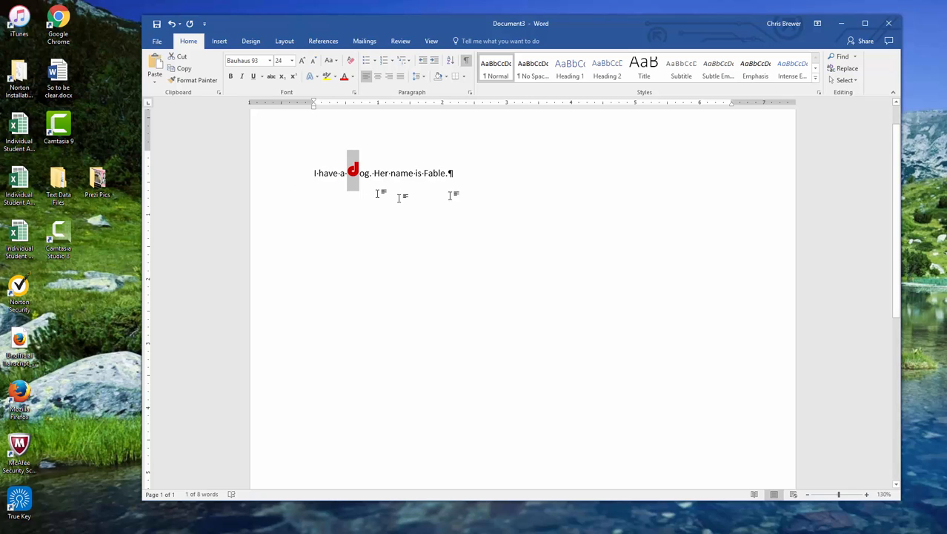
- Start a new paragraph below the dog sentence and set its font to Castellar, size 36
{"action": "left_click", "coordinate": [473, 168]}
{"action": "key", "text": "Return"}
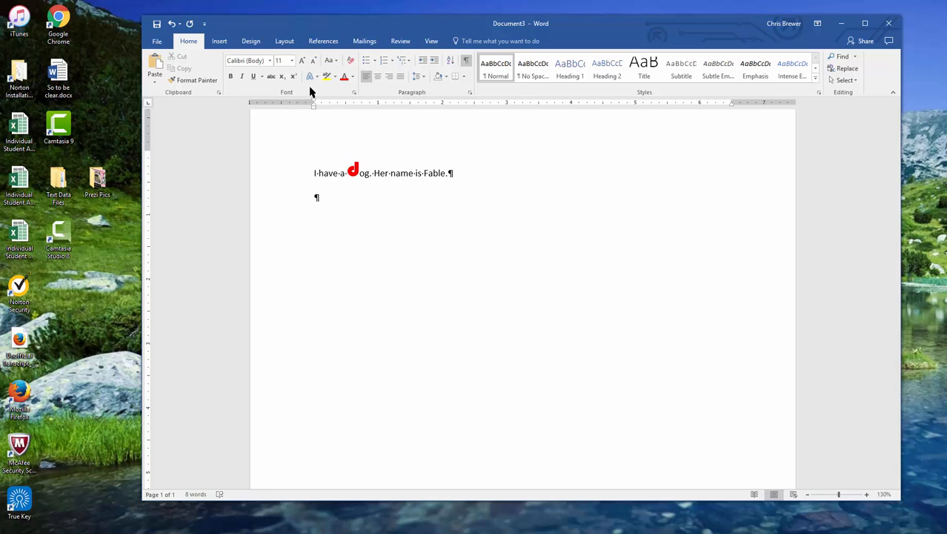
{"action": "left_click", "coordinate": [270, 60]}
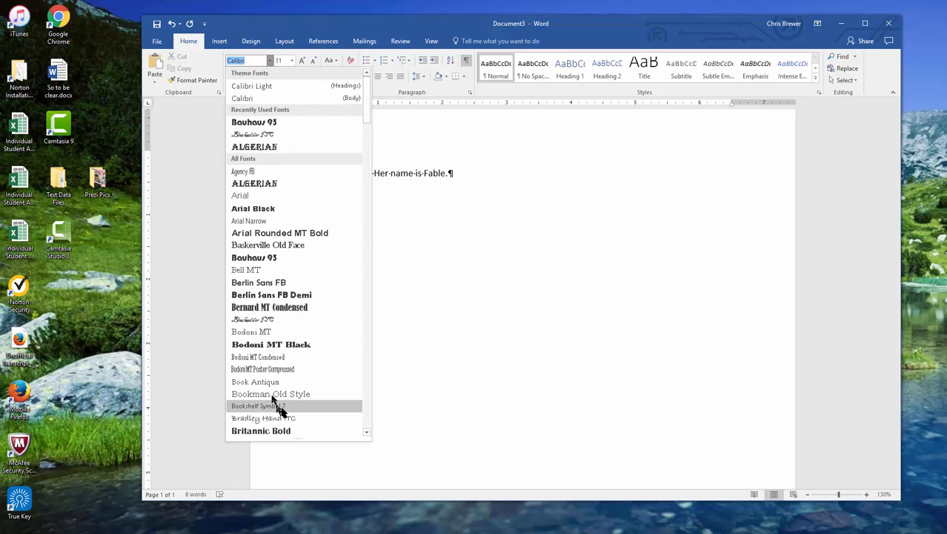
{"action": "scroll", "coordinate": [281, 408], "scroll_direction": "down", "scroll_amount": 7}
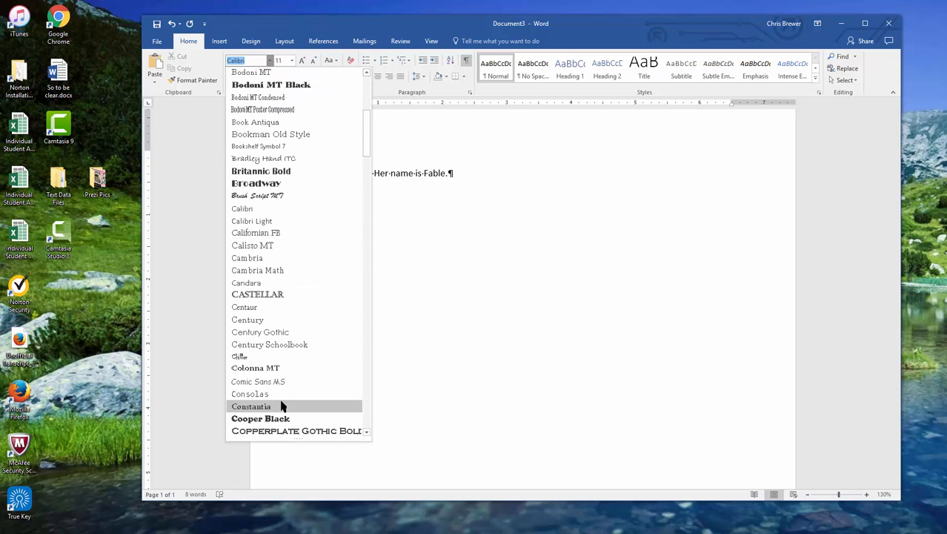
{"action": "left_click", "coordinate": [270, 295]}
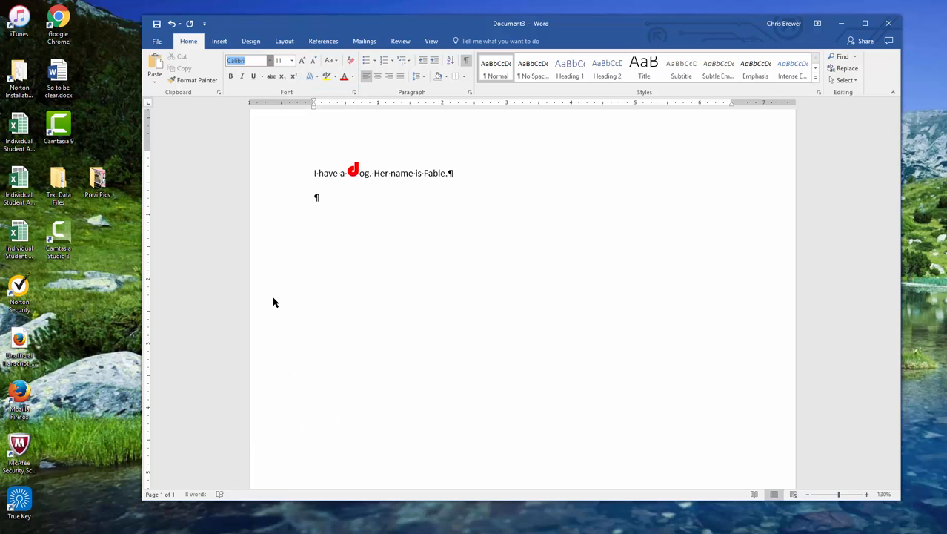
{"action": "left_click", "coordinate": [292, 60]}
{"action": "left_click", "coordinate": [280, 199]}
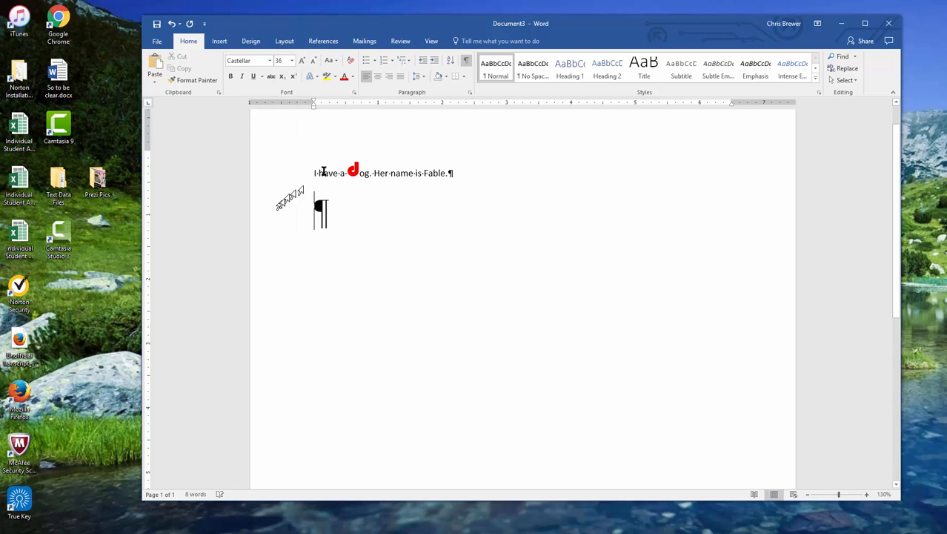
- Set the new paragraph's font color to light blue and enter a bold, underlined "H" in it
{"action": "left_click", "coordinate": [352, 77]}
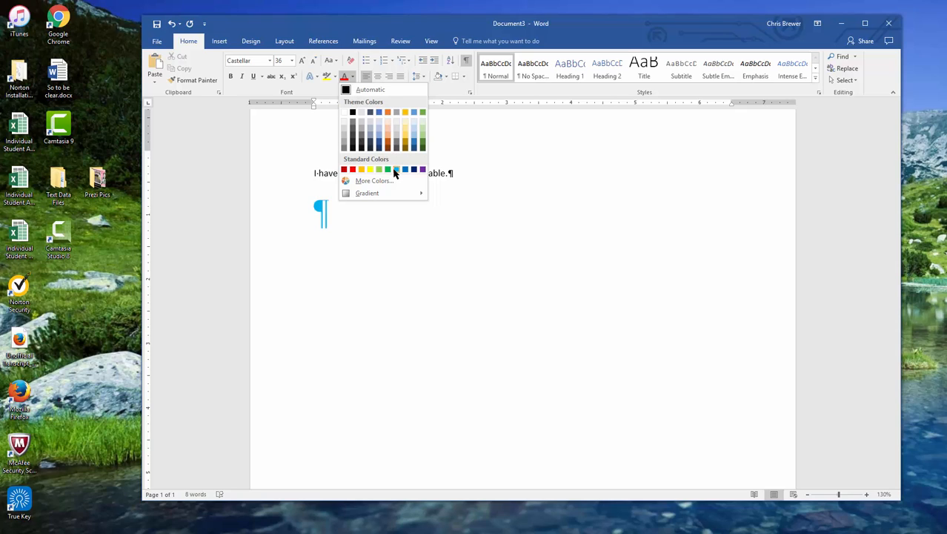
{"action": "left_click", "coordinate": [395, 170]}
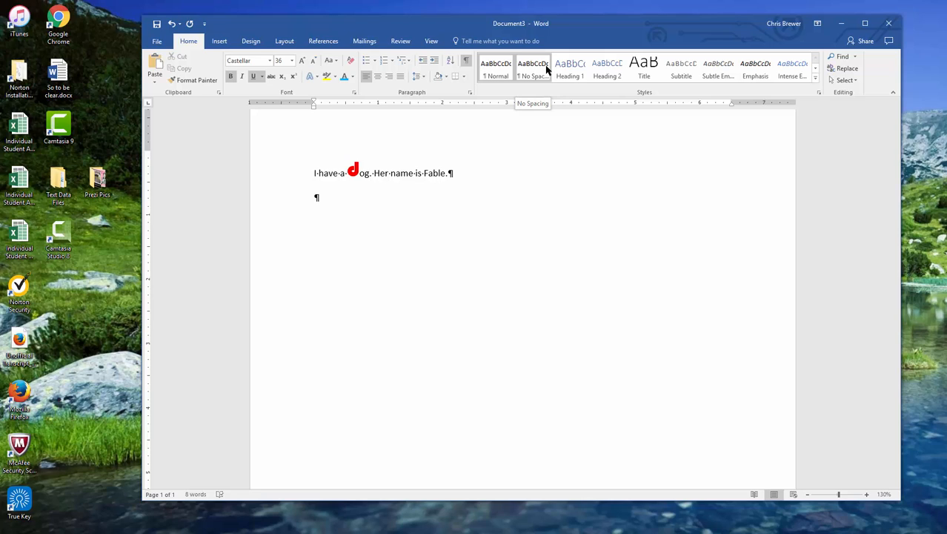
{"action": "type", "text": "H"}
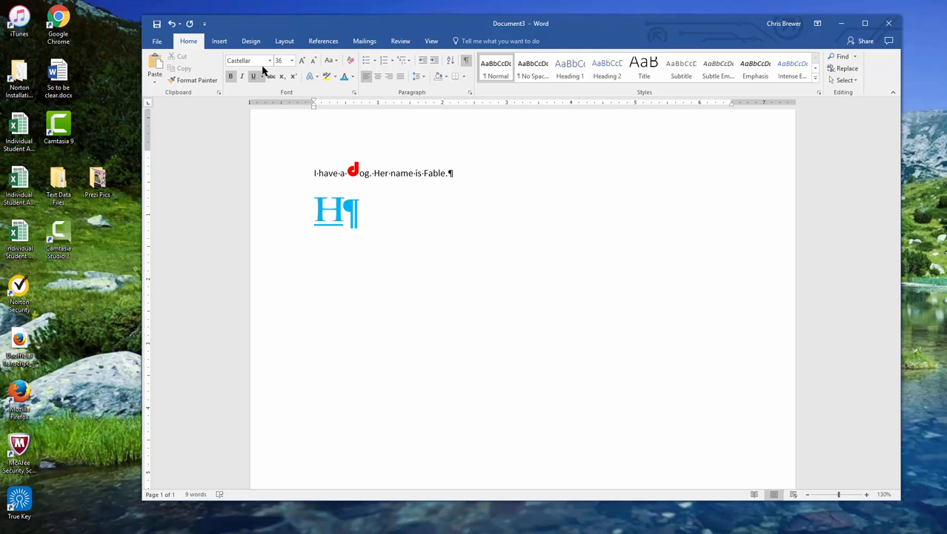
- Undo the new paragraph and the letter's size and color changes, and clear the remaining font formatting from the "d" in "dog"
{"action": "key", "text": "BackSpace"}
{"action": "key", "text": "BackSpace"}
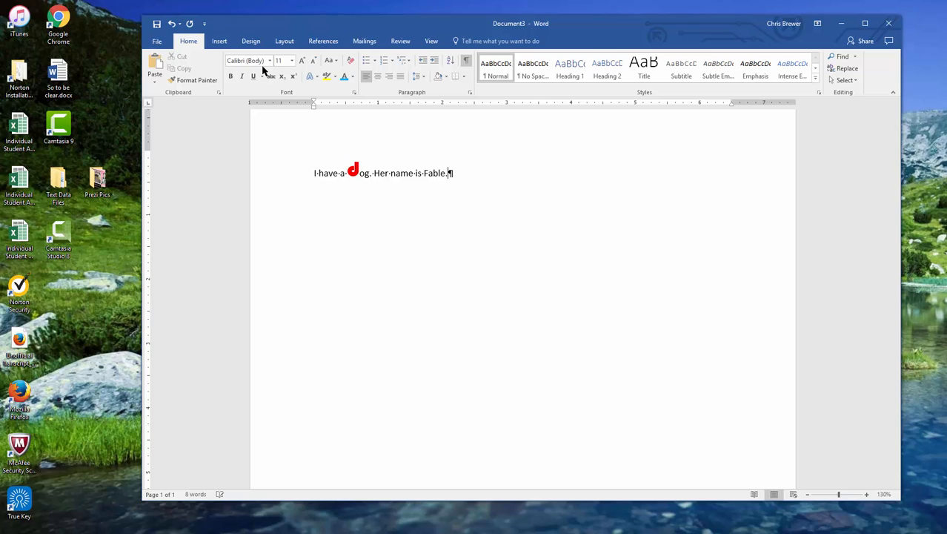
{"action": "key", "text": "ctrl+z"}
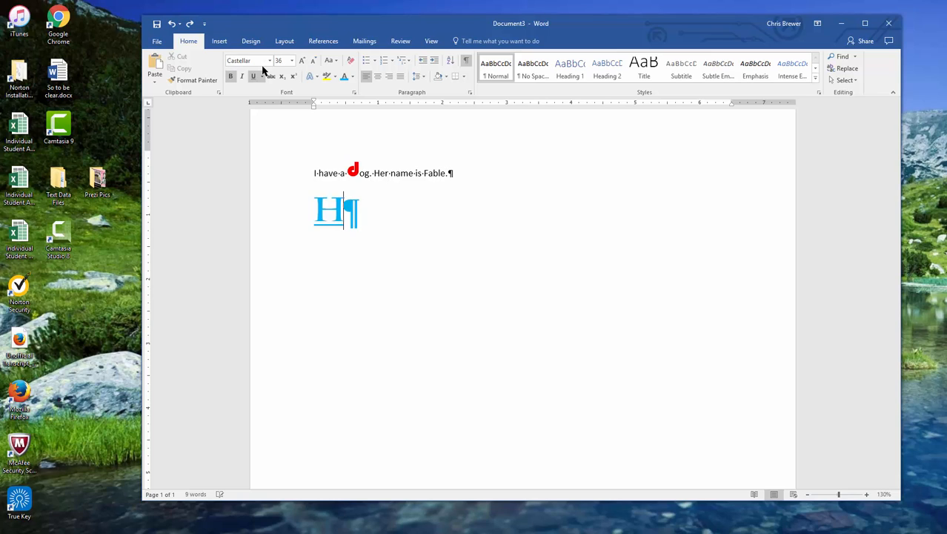
{"action": "key", "text": "BackSpace"}
{"action": "key", "text": "BackSpace"}
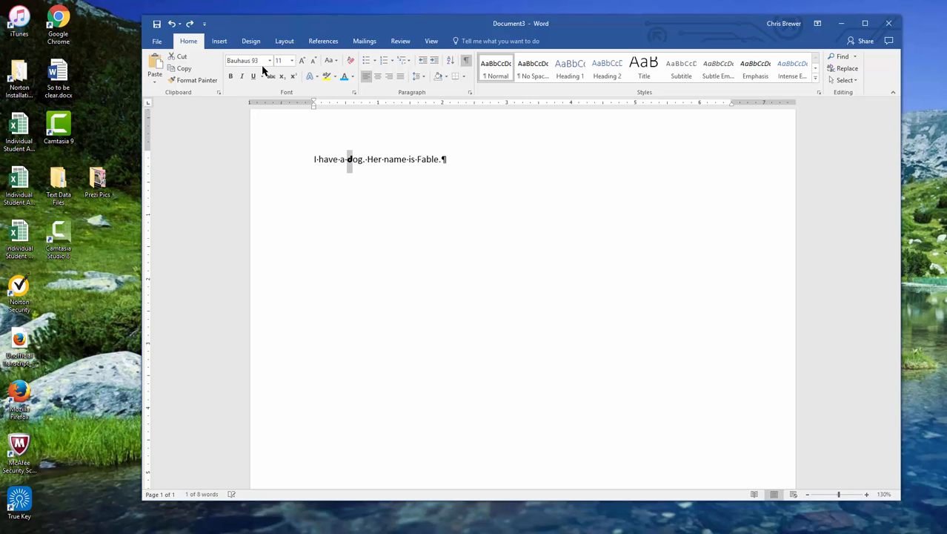
{"action": "key", "text": "ctrl+space"}
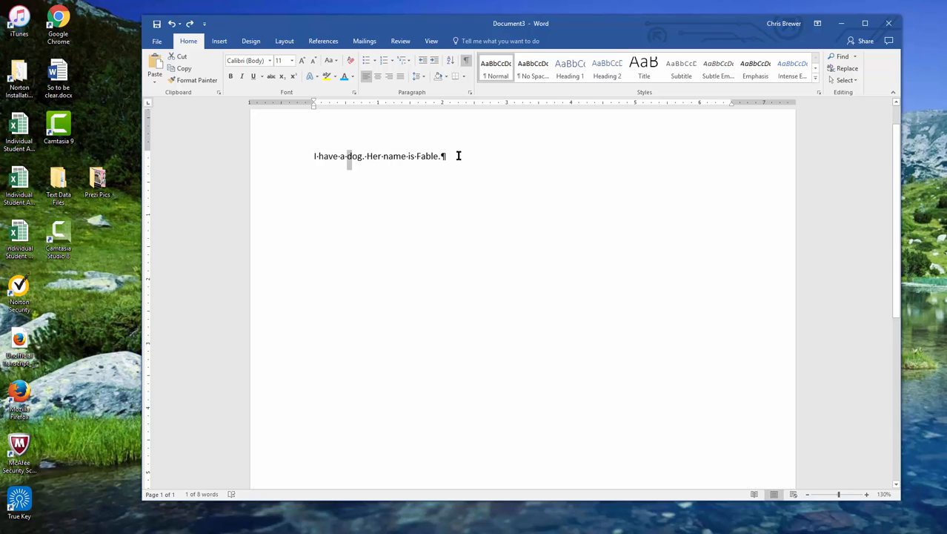
- Split the text so that "Her name is Fable." becomes its own paragraph, without the space between the sentences
{"action": "left_click", "coordinate": [369, 159]}
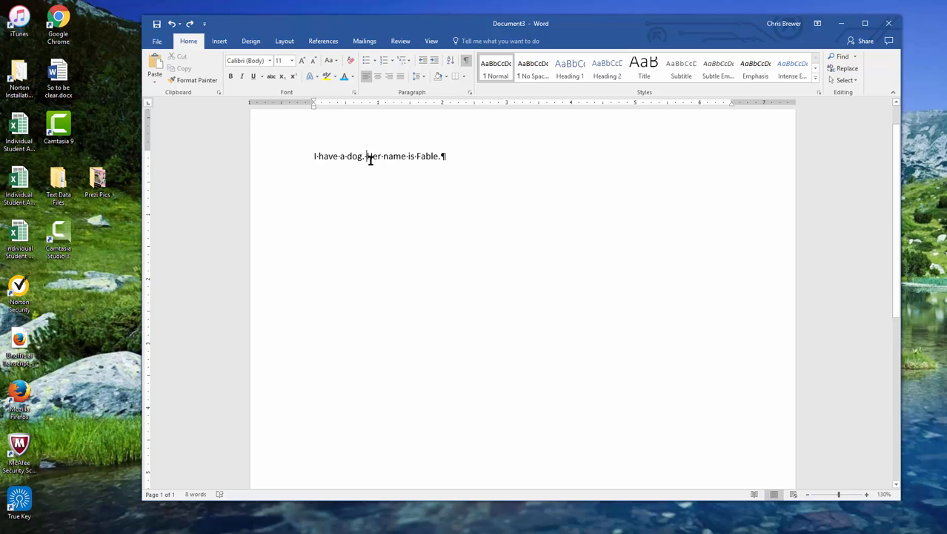
{"action": "key", "text": "BackSpace"}
{"action": "key", "text": "Return"}
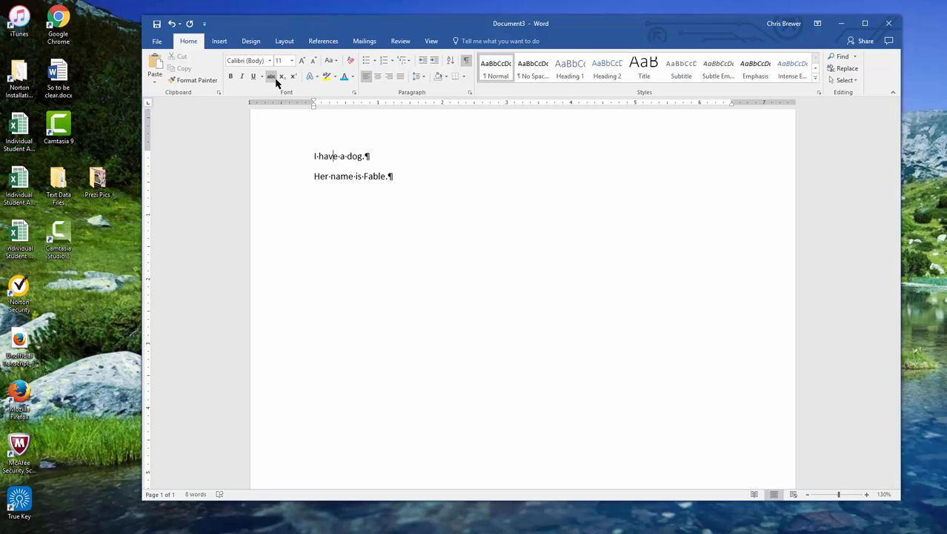
- Center the paragraph "I have a dog." and return it to left alignment
{"action": "left_click", "coordinate": [334, 156]}
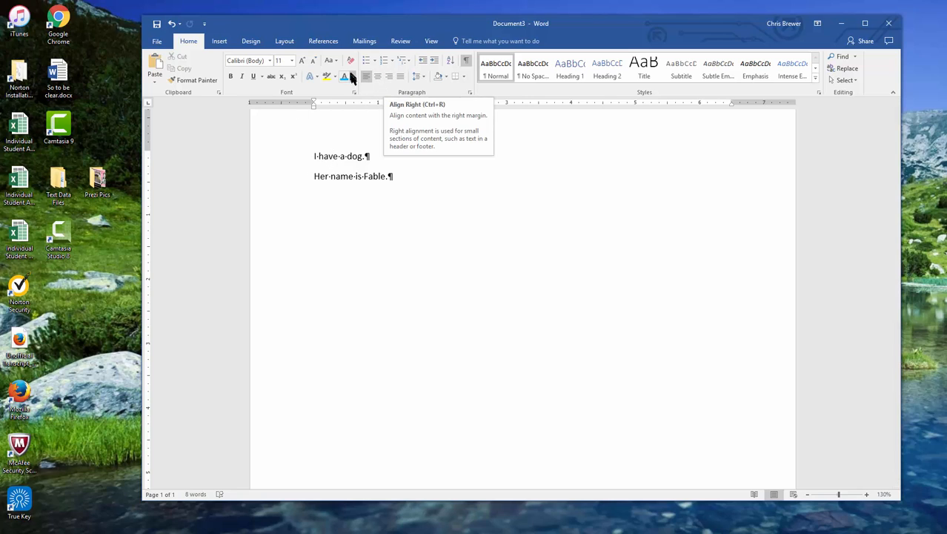
{"action": "left_click", "coordinate": [377, 78]}
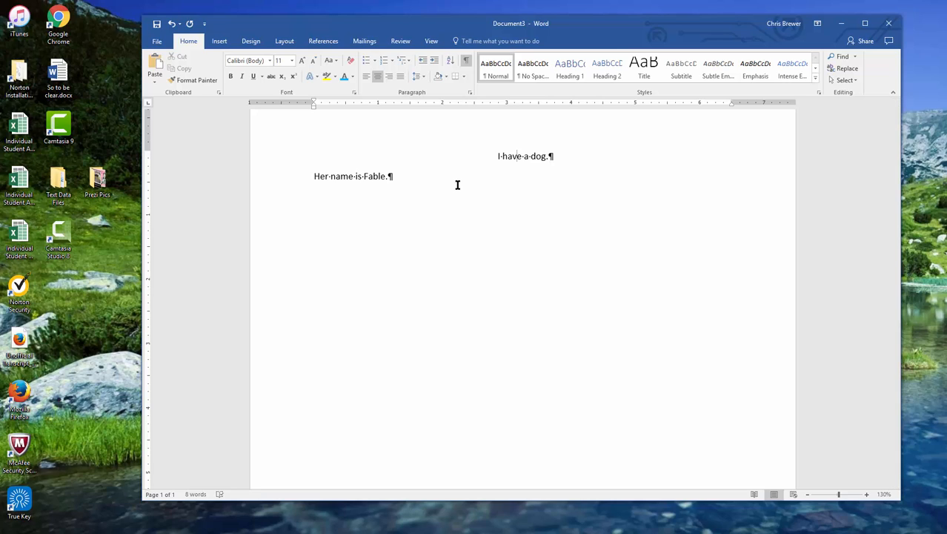
{"action": "key", "text": "ctrl+l"}
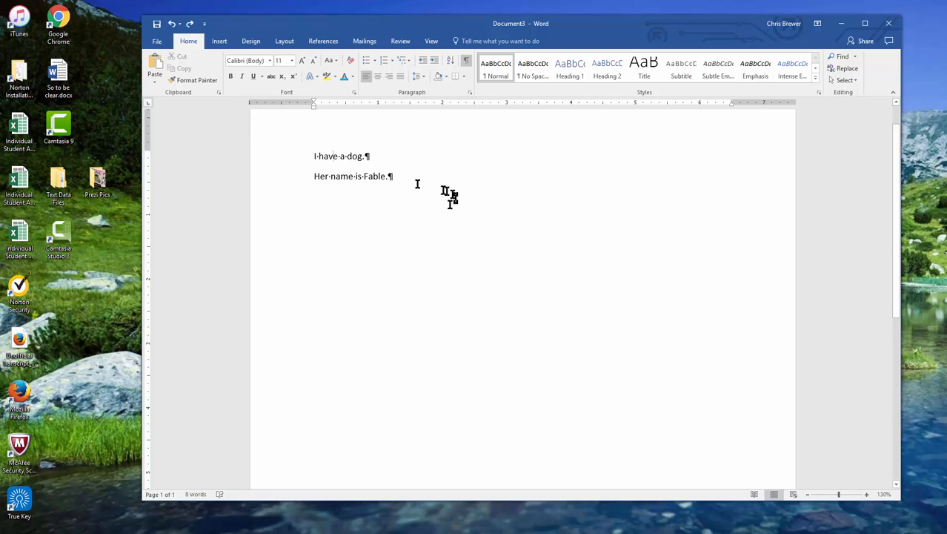
- Select both dog paragraphs together and center them on the page
{"action": "left_click", "coordinate": [268, 158]}
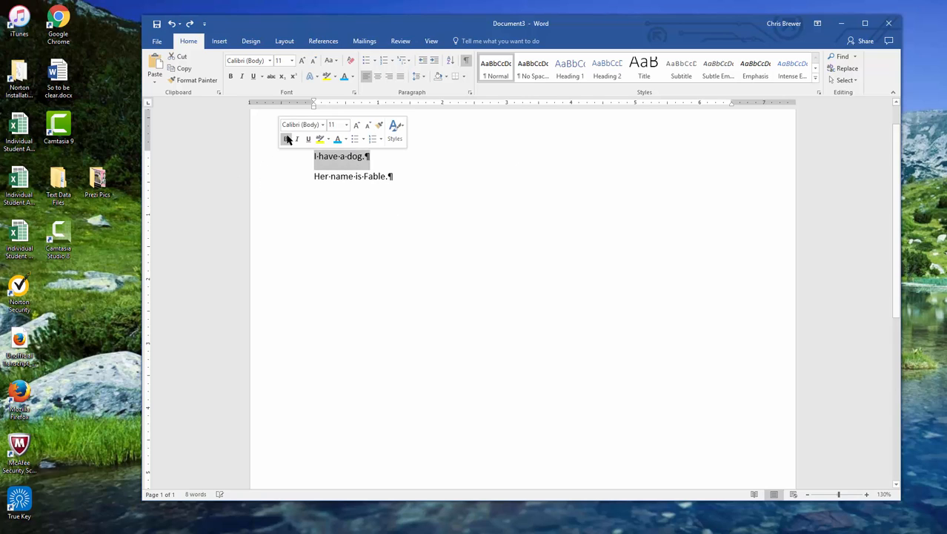
{"action": "left_click", "coordinate": [284, 176]}
{"action": "left_click", "coordinate": [255, 157]}
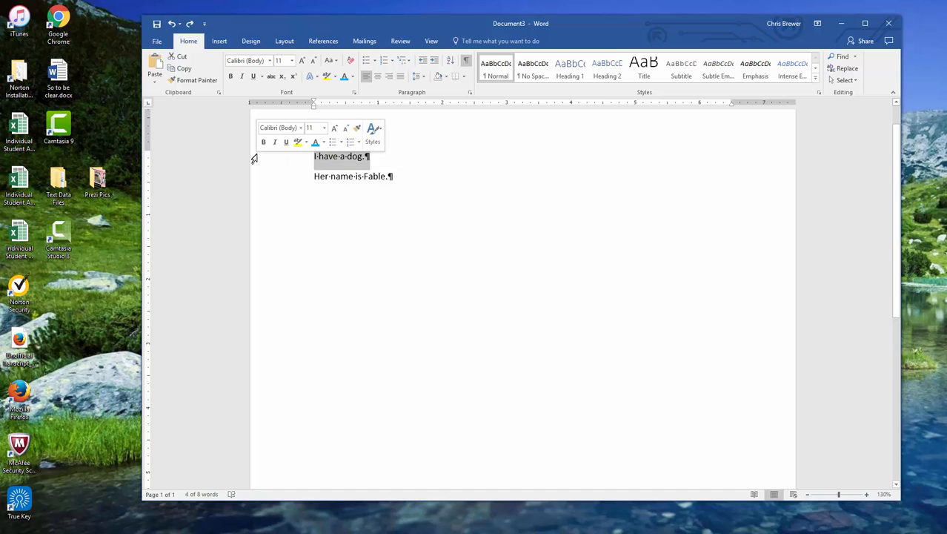
{"action": "left_click_drag", "start_coordinate": [258, 162], "coordinate": [383, 148]}
{"action": "left_click", "coordinate": [247, 181]}
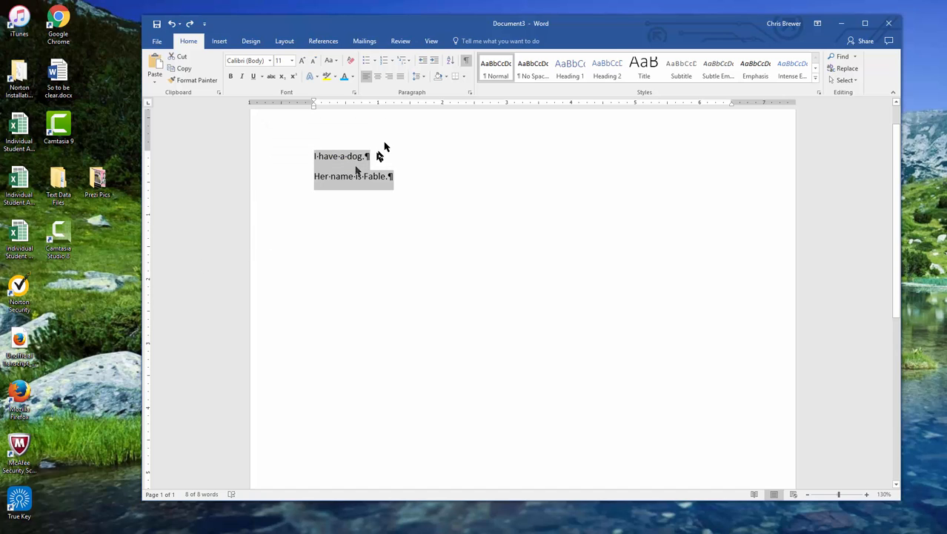
{"action": "left_click", "coordinate": [378, 77]}
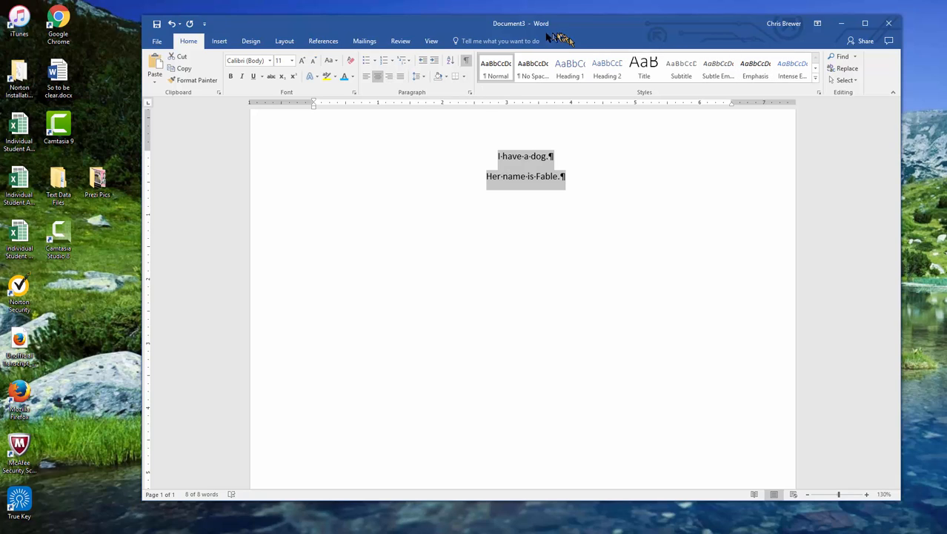
- Switch from the practice document to Surf Flyer.docx and show its formatting marks
{"action": "left_click", "coordinate": [840, 23]}
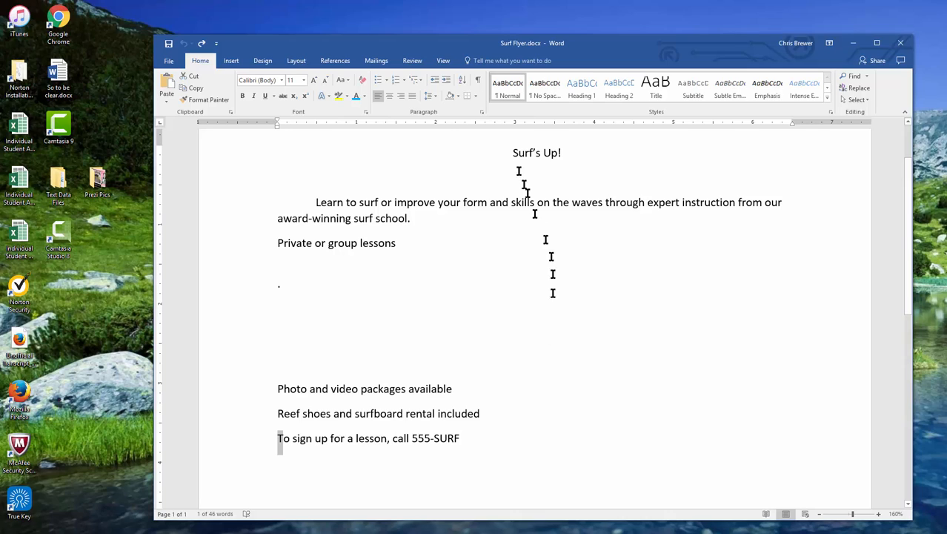
{"action": "left_click", "coordinate": [479, 84]}
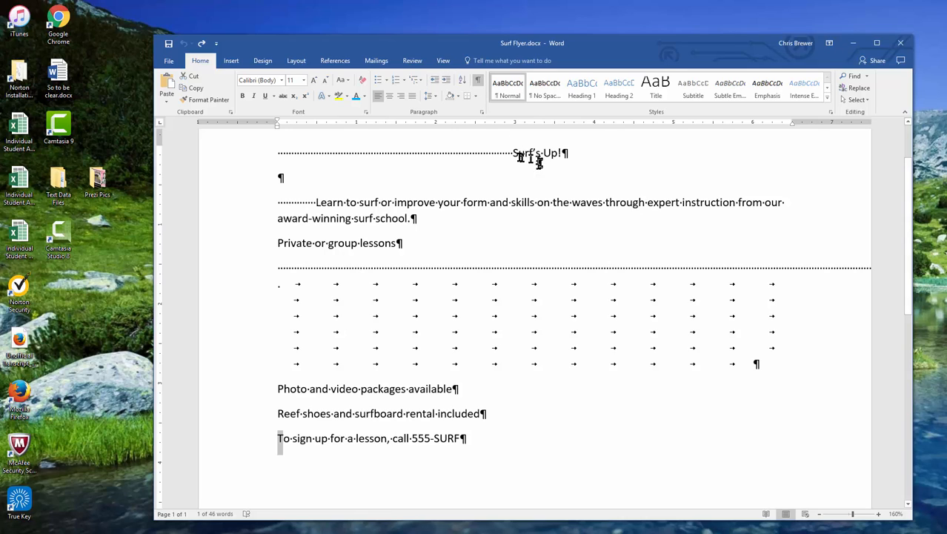
{"action": "left_click", "coordinate": [477, 81]}
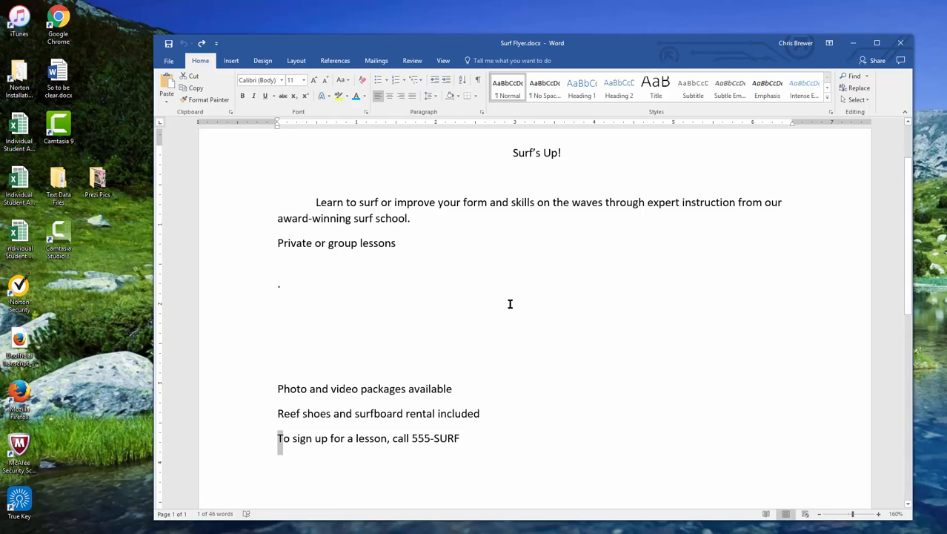
{"action": "left_click", "coordinate": [478, 82]}
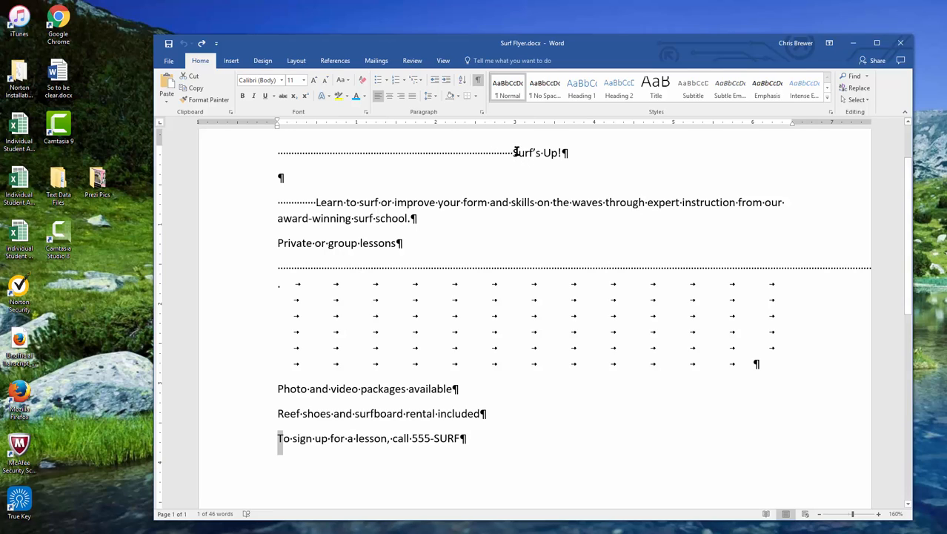
- Delete the spaces before the title "Surf's Up!" and center the title with paragraph alignment
{"action": "left_click_drag", "start_coordinate": [512, 152], "coordinate": [195, 148]}
{"action": "key", "text": "Delete"}
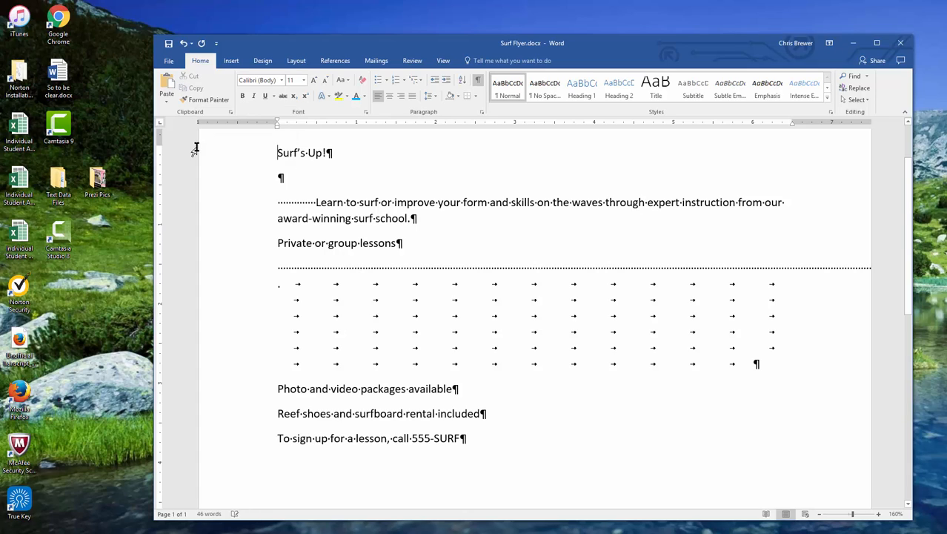
{"action": "left_click", "coordinate": [389, 97]}
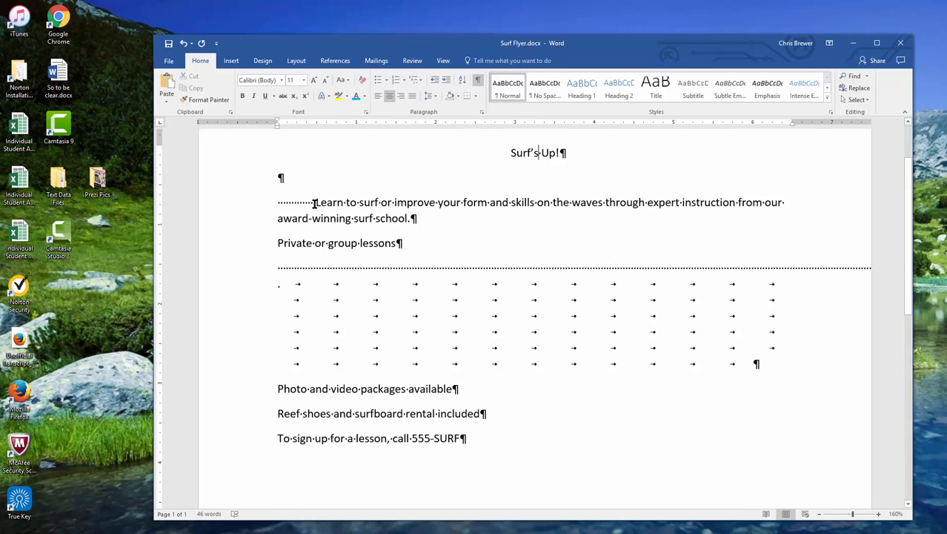
- Delete the spaces before the "Learn to surf" paragraph and give it a 0.5-inch first-line indent instead
{"action": "left_click_drag", "start_coordinate": [315, 202], "coordinate": [275, 201]}
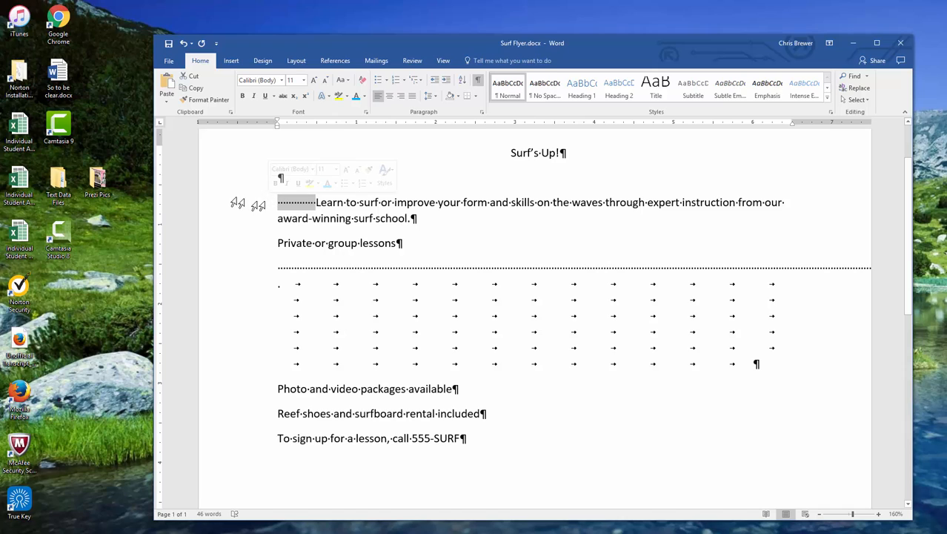
{"action": "key", "text": "Delete"}
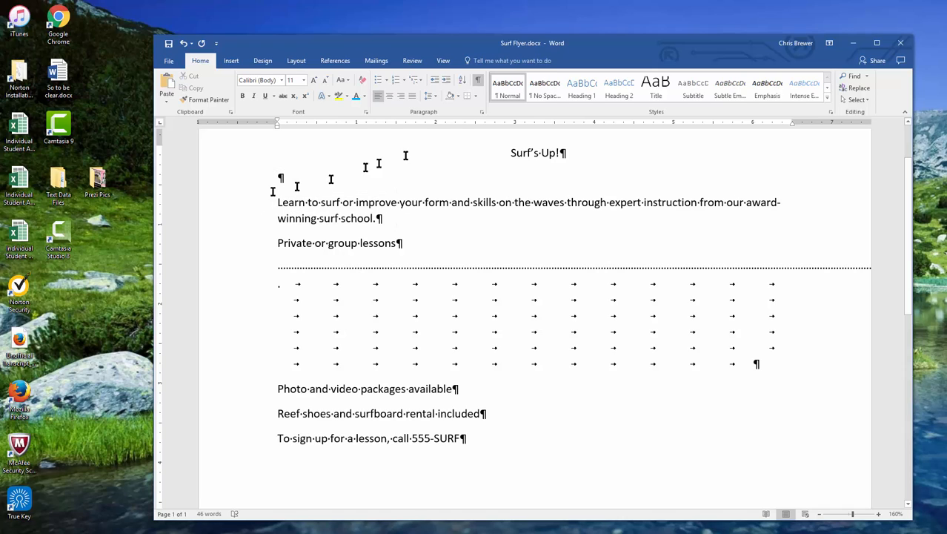
{"action": "left_click_drag", "start_coordinate": [278, 123], "coordinate": [315, 128]}
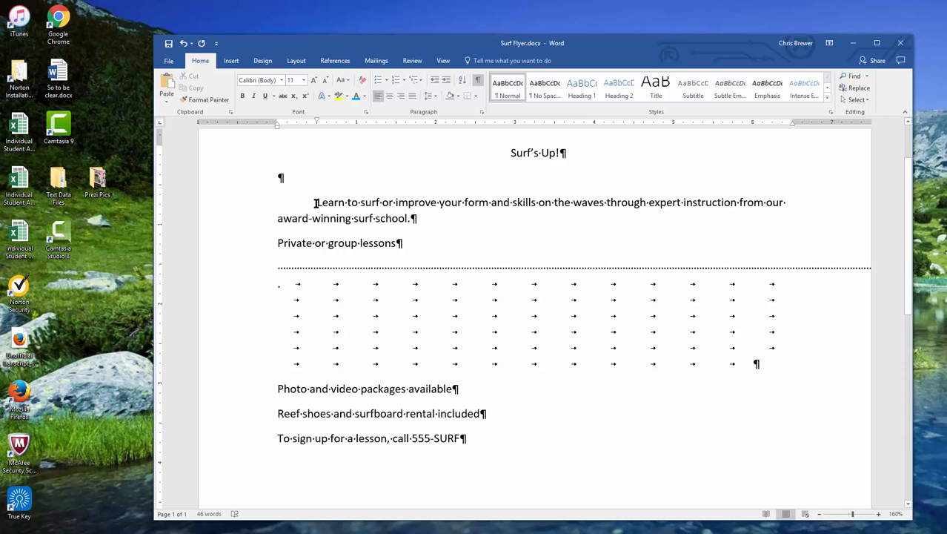
{"action": "left_click_drag", "start_coordinate": [316, 203], "coordinate": [414, 220]}
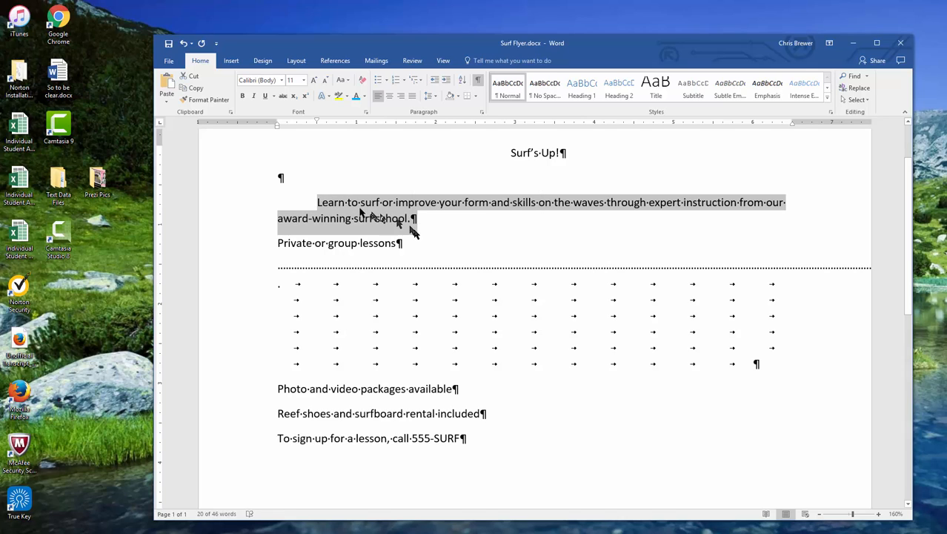
{"action": "left_click", "coordinate": [446, 225]}
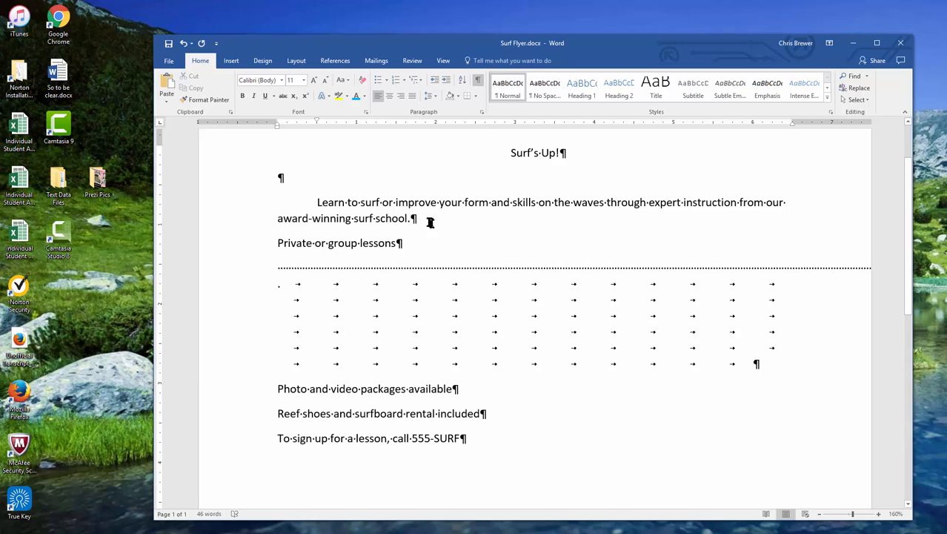
- Select the whole "Learn to surf" paragraph including its paragraph mark, and clear the selection
{"action": "left_click_drag", "start_coordinate": [413, 221], "coordinate": [322, 209]}
{"action": "left_click", "coordinate": [531, 226]}
{"action": "left_click_drag", "start_coordinate": [317, 197], "coordinate": [414, 219]}
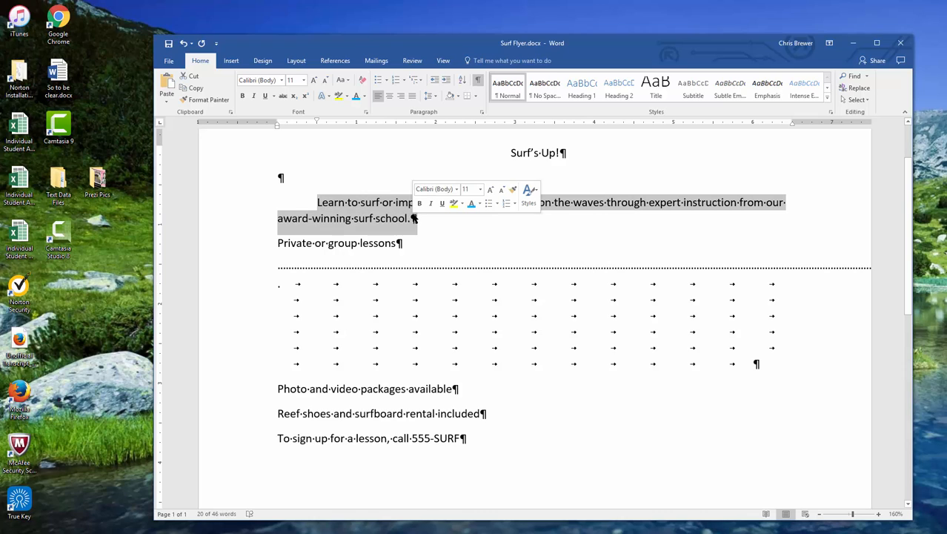
{"action": "left_click", "coordinate": [601, 245]}
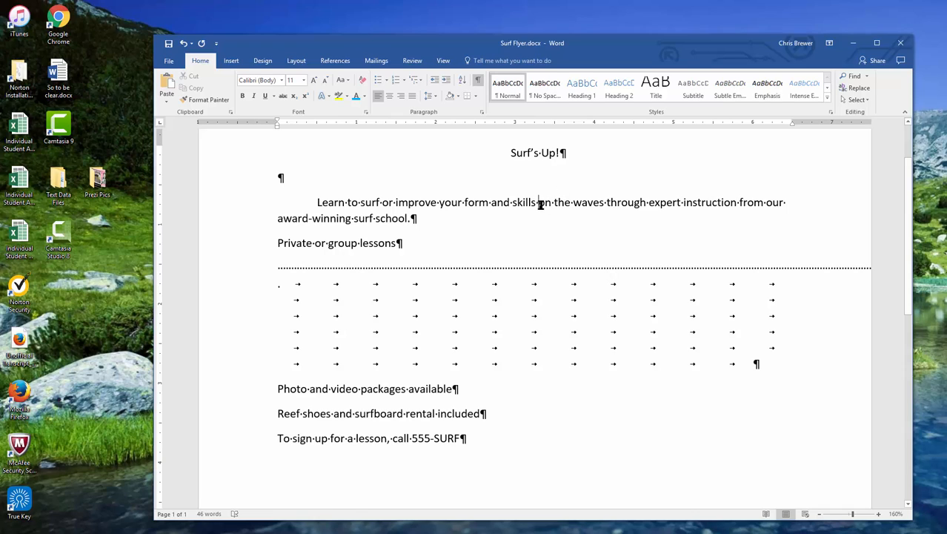
- Try a blue outlined text effect on the words "on the waves" and undo it
{"action": "left_click_drag", "start_coordinate": [540, 205], "coordinate": [589, 206]}
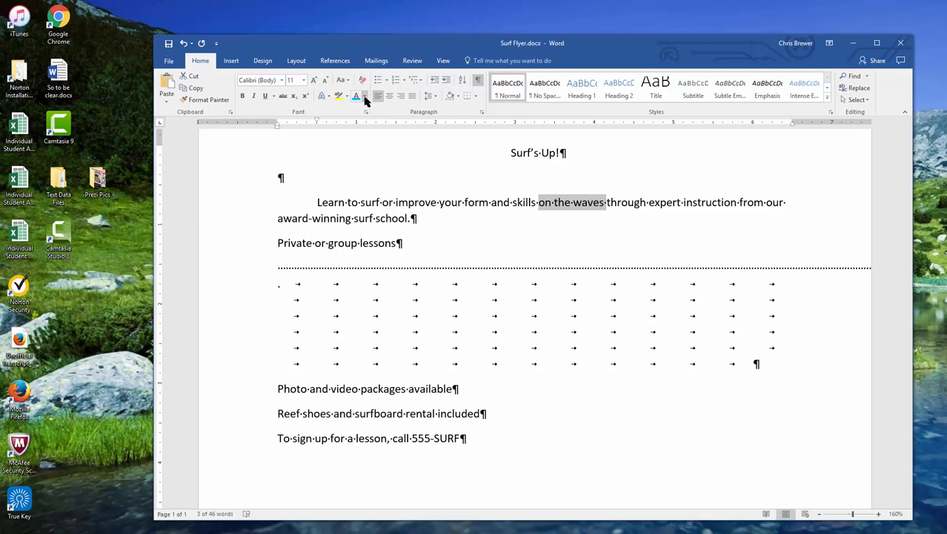
{"action": "left_click", "coordinate": [323, 97]}
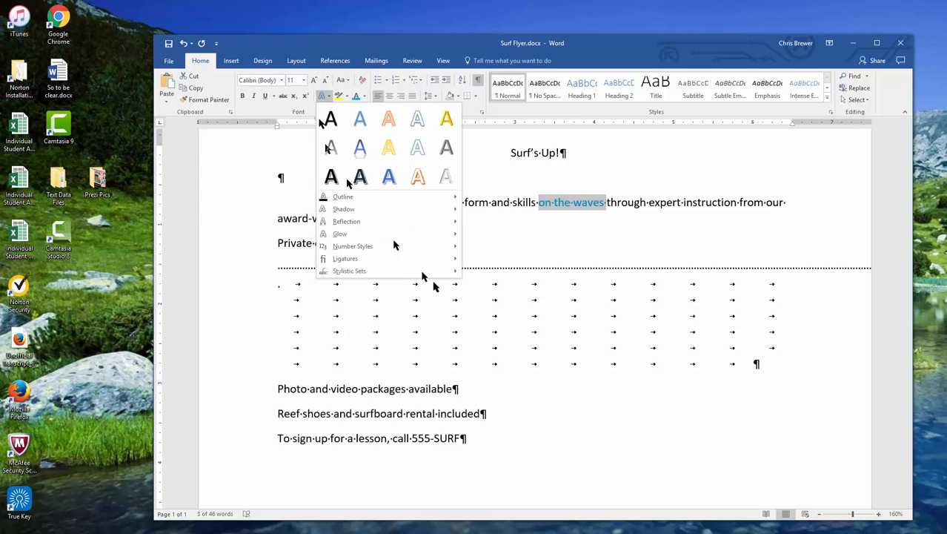
{"action": "left_click", "coordinate": [420, 149]}
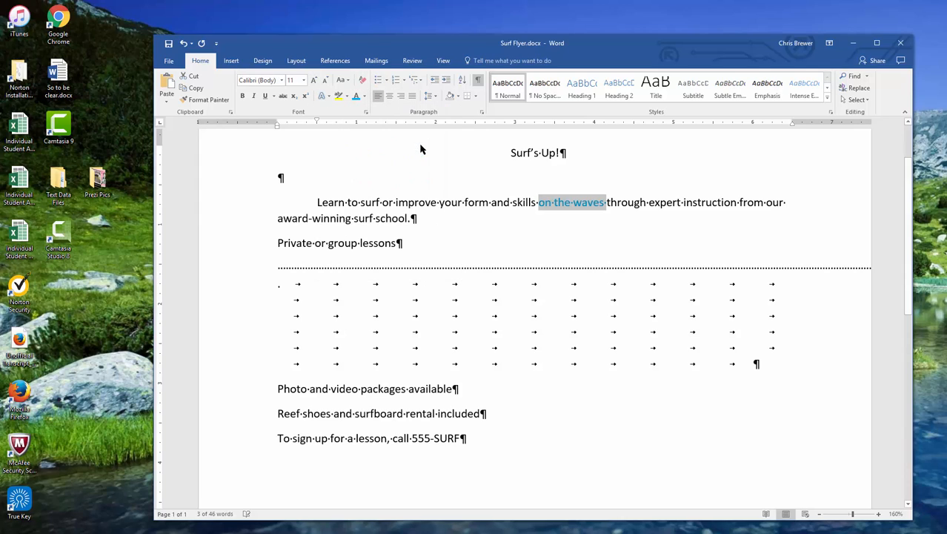
{"action": "left_click", "coordinate": [586, 234]}
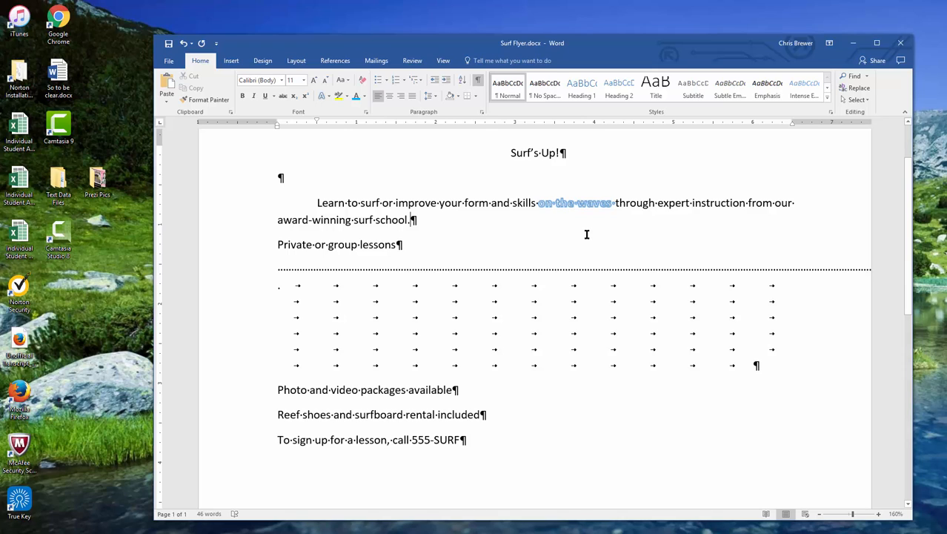
{"action": "key", "text": "ctrl+z"}
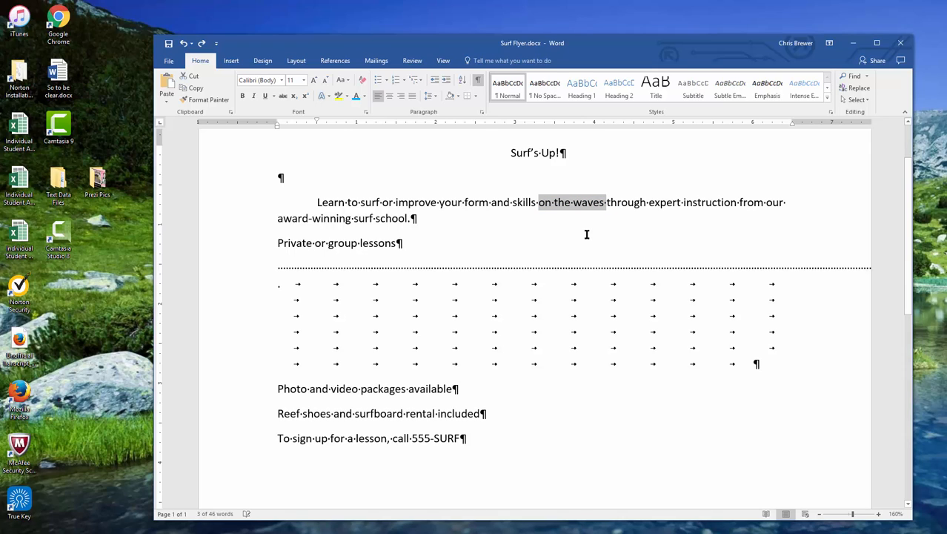
- Practise selecting the single word "instruction" and the entire "Learn to surf" paragraph
{"action": "left_click", "coordinate": [529, 211]}
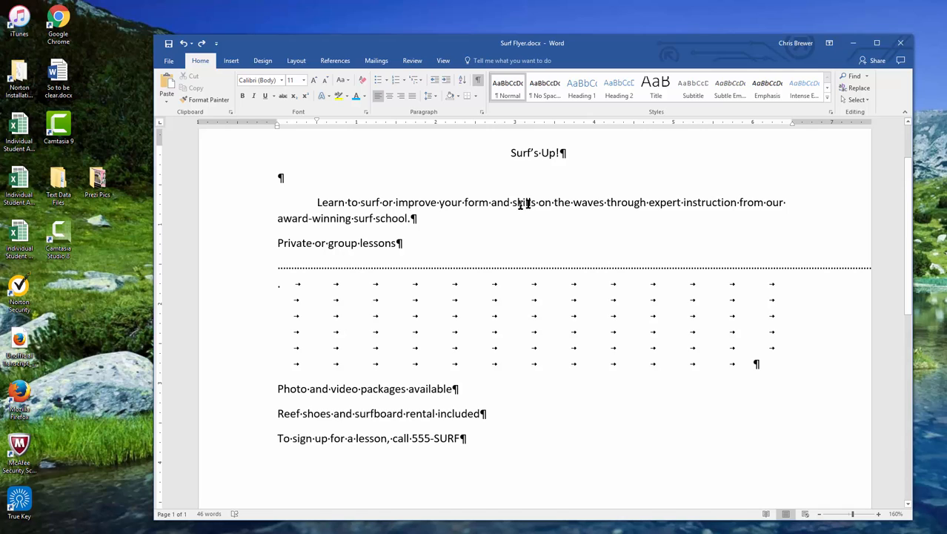
{"action": "double_click", "coordinate": [706, 202]}
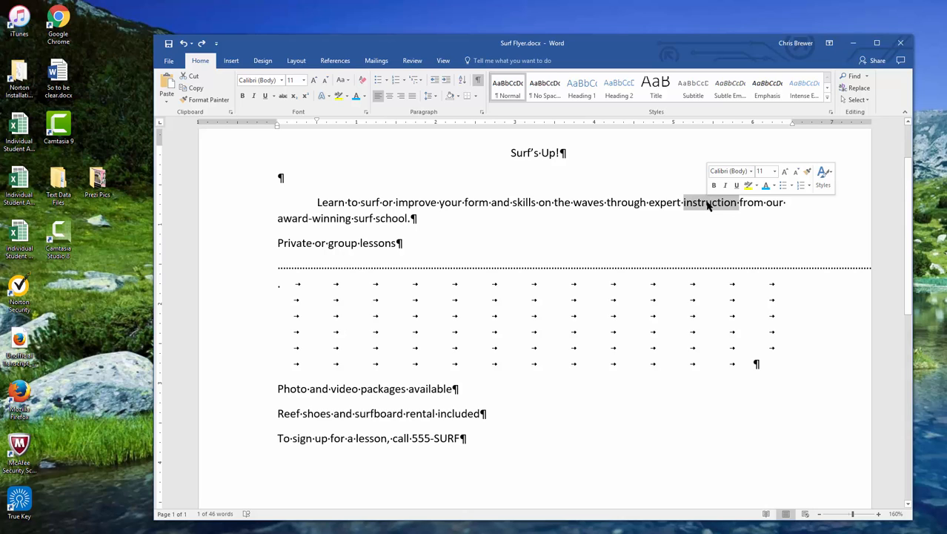
{"action": "left_click", "coordinate": [474, 206]}
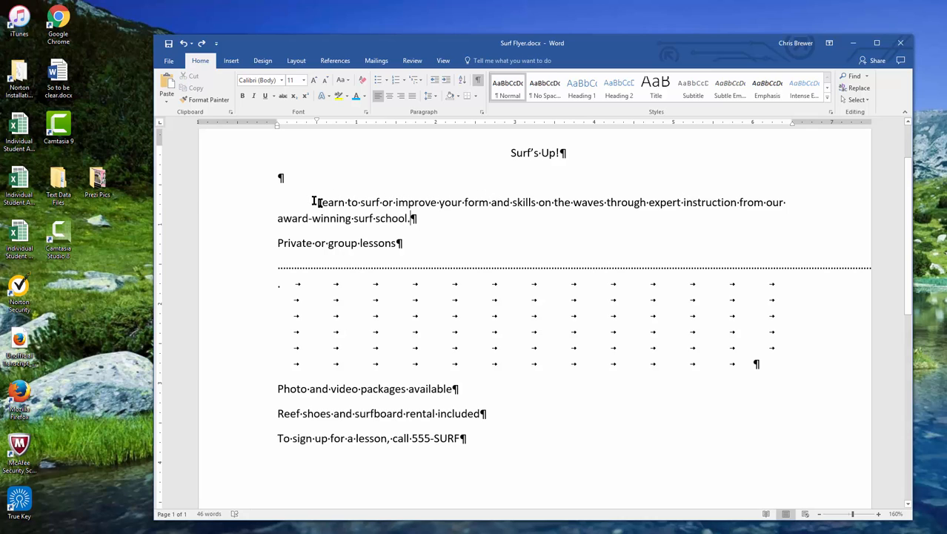
{"action": "left_click_drag", "start_coordinate": [317, 202], "coordinate": [409, 222]}
{"action": "left_click", "coordinate": [456, 211]}
{"action": "triple_click", "coordinate": [419, 202]}
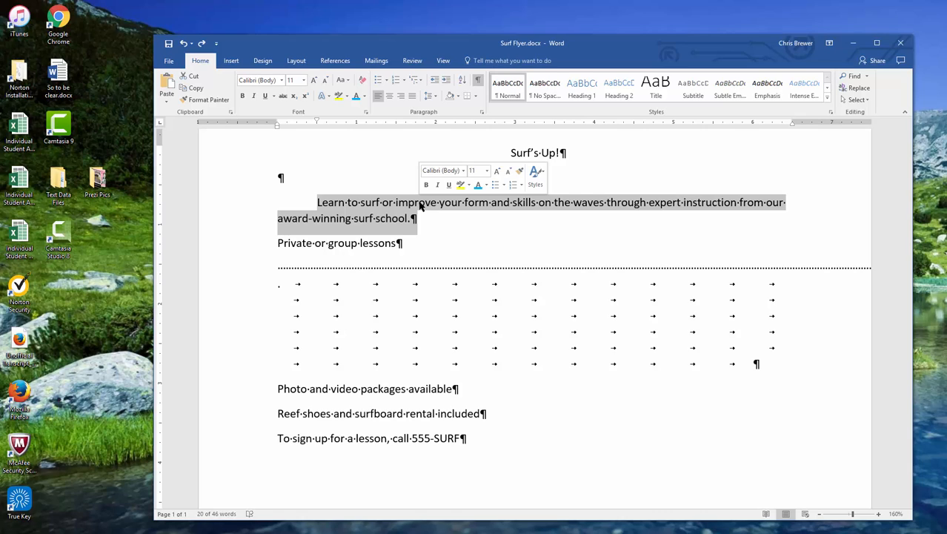
- Try 2.0 line spacing on the "Learn to surf" paragraph and undo it
{"action": "left_click", "coordinate": [416, 203]}
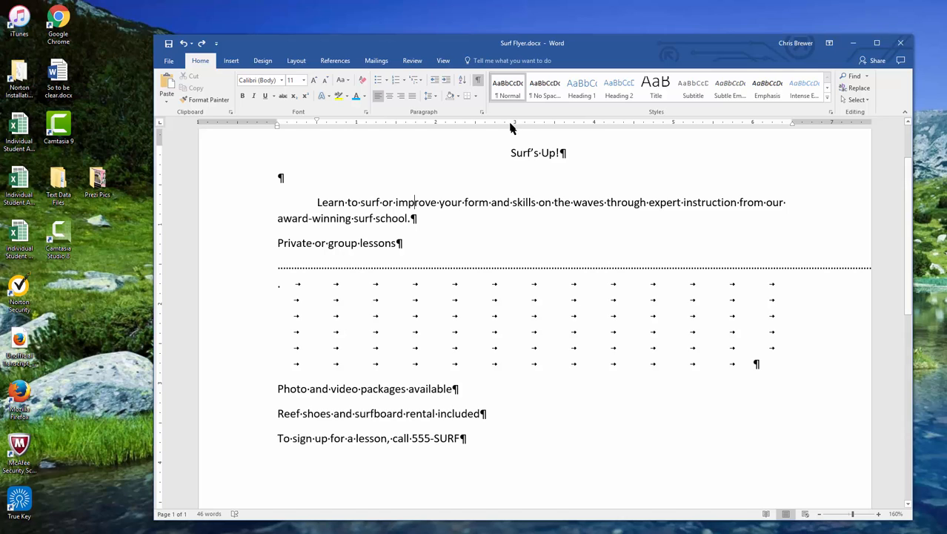
{"action": "left_click", "coordinate": [436, 102]}
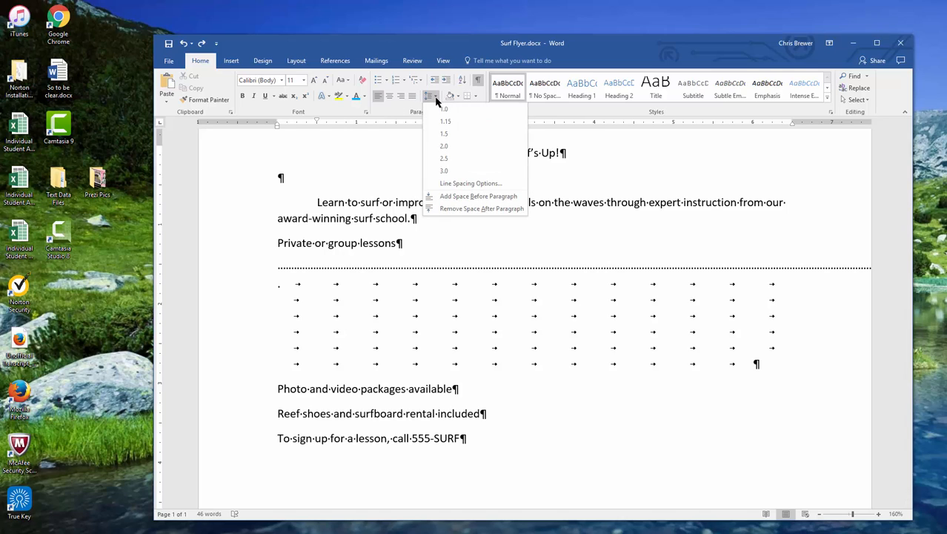
{"action": "left_click", "coordinate": [448, 151]}
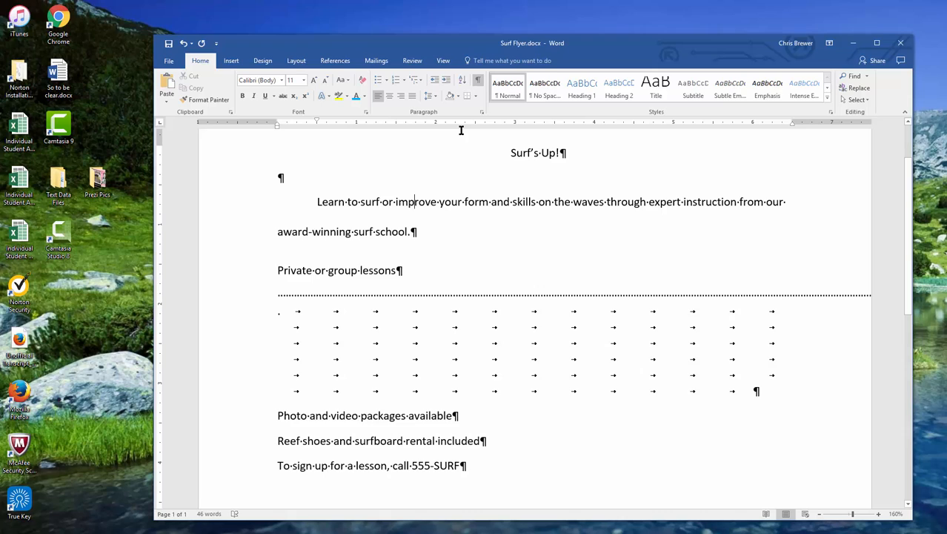
{"action": "key", "text": "ctrl+z"}
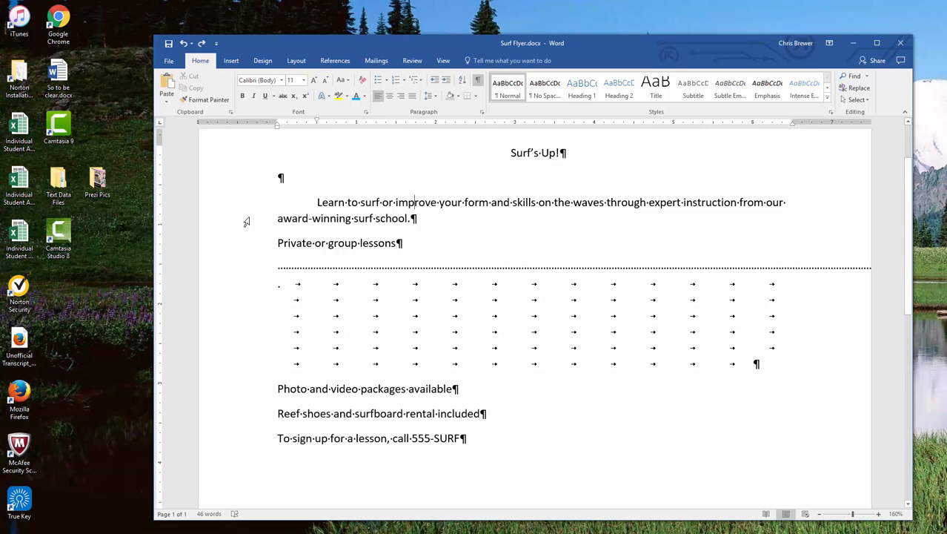
- Practise selecting whole lines: "award-winning surf school.", "Photo and video packages available", and the last three lines together
{"action": "left_click", "coordinate": [247, 222]}
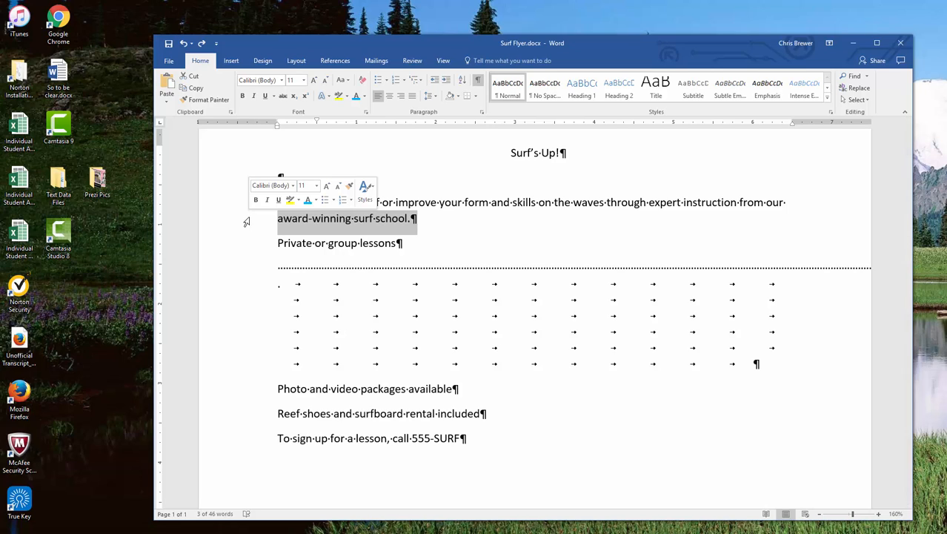
{"action": "left_click", "coordinate": [486, 241]}
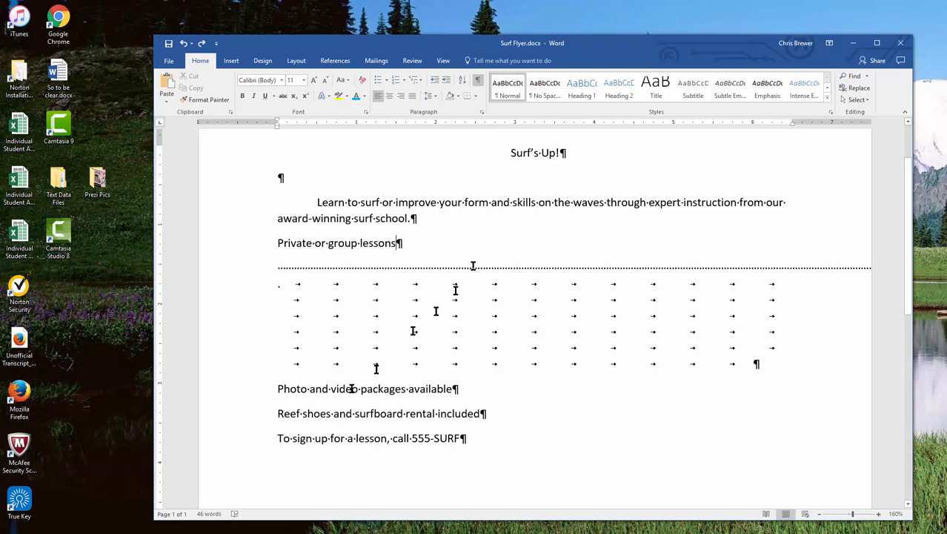
{"action": "left_click", "coordinate": [255, 393]}
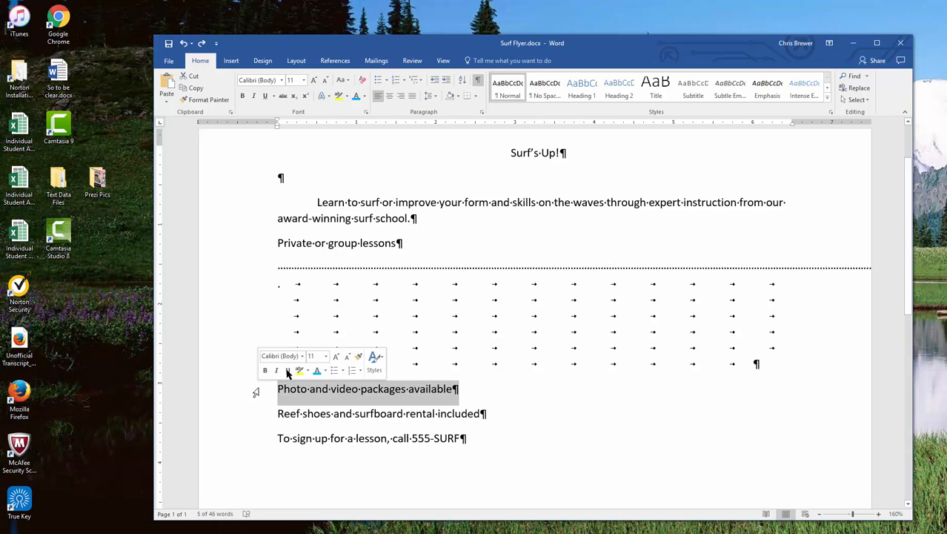
{"action": "left_click", "coordinate": [727, 444]}
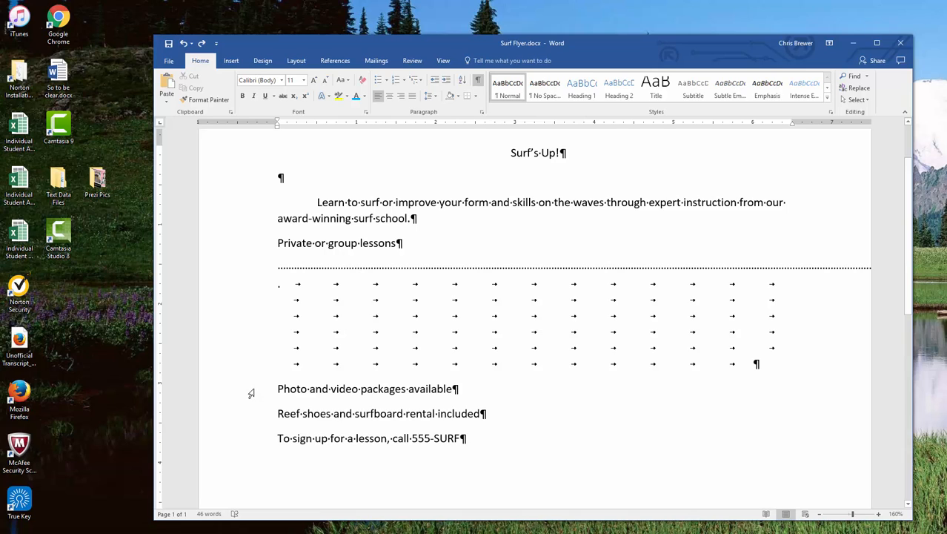
{"action": "left_click_drag", "start_coordinate": [252, 393], "coordinate": [250, 442]}
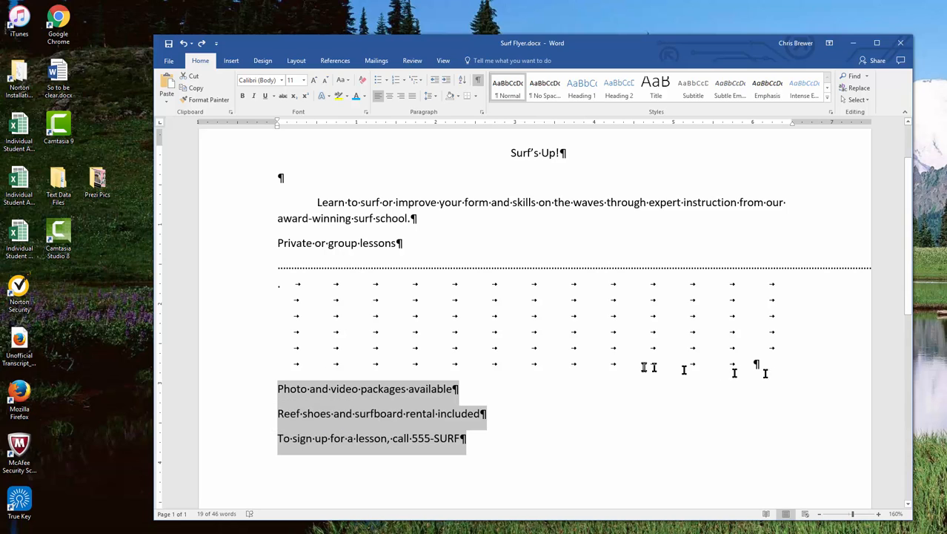
- Delete the block of dots and tab characters between "Private or group lessons" and "Photo and video packages available"
{"action": "left_click_drag", "start_coordinate": [778, 364], "coordinate": [228, 262]}
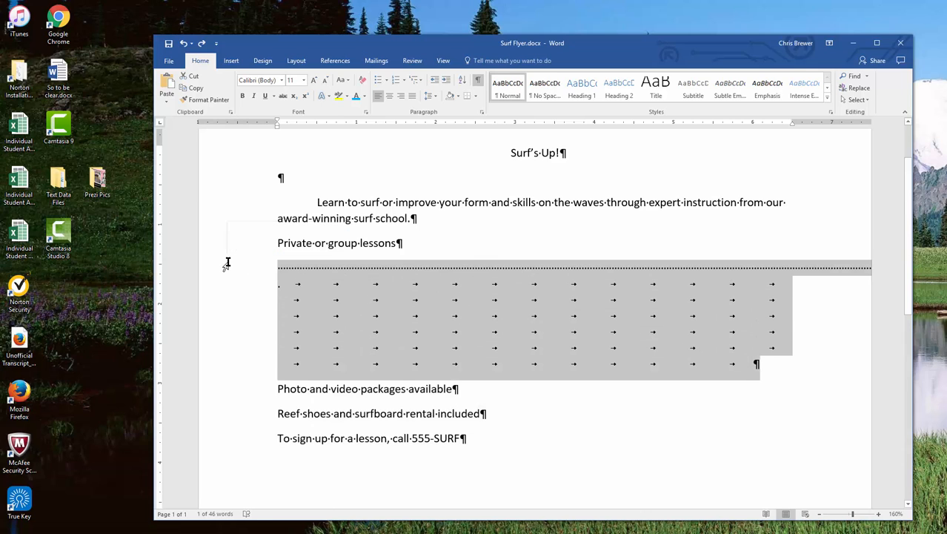
{"action": "key", "text": "Delete"}
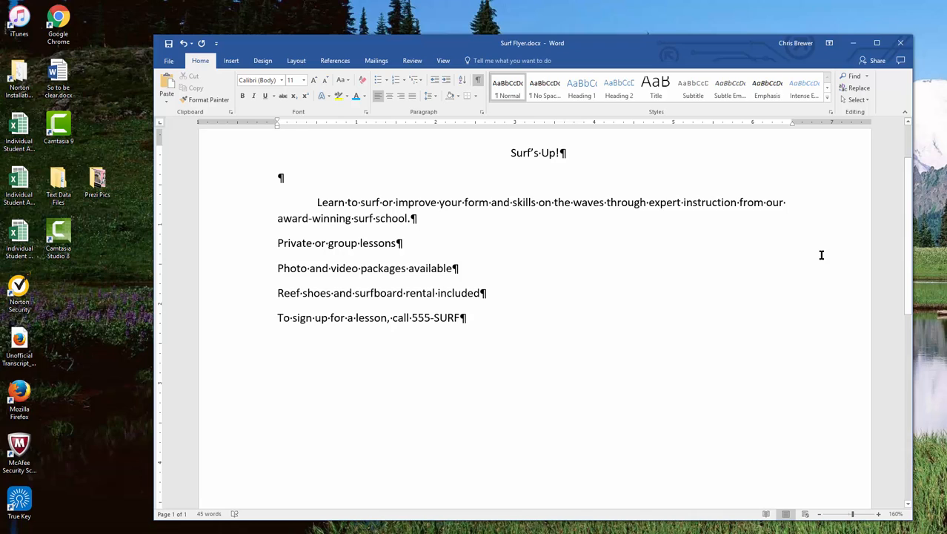